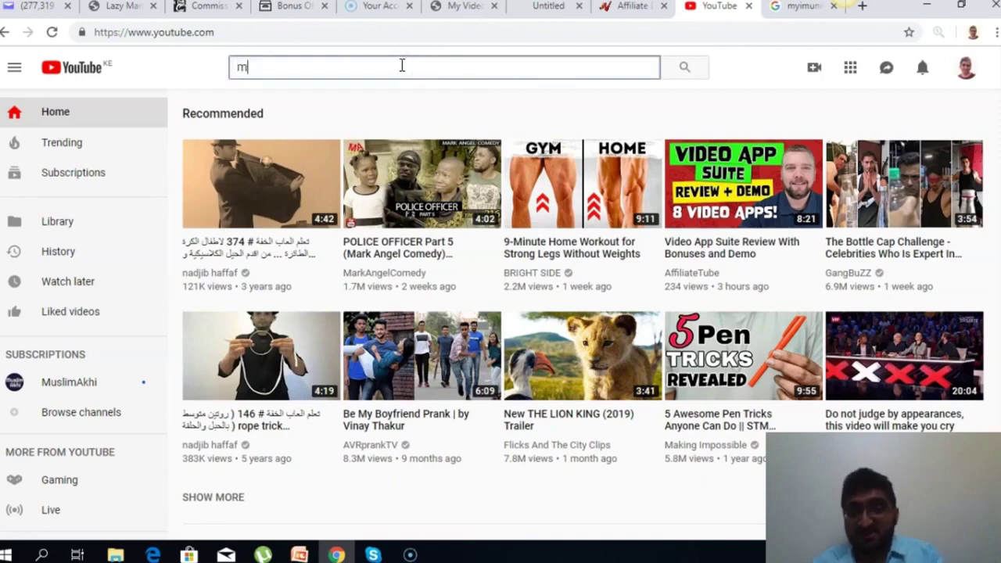
# Step: Start typing 'myim' in the YouTube search bar for the myimuniversity 2.0 review query
pyautogui.write('my')
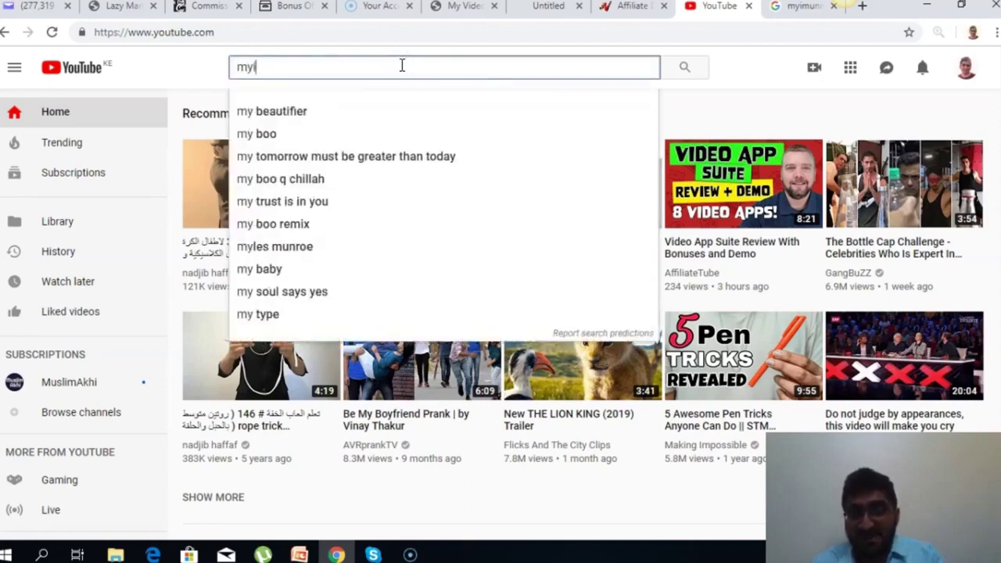
pyautogui.write('imuniversity 2.0 review')
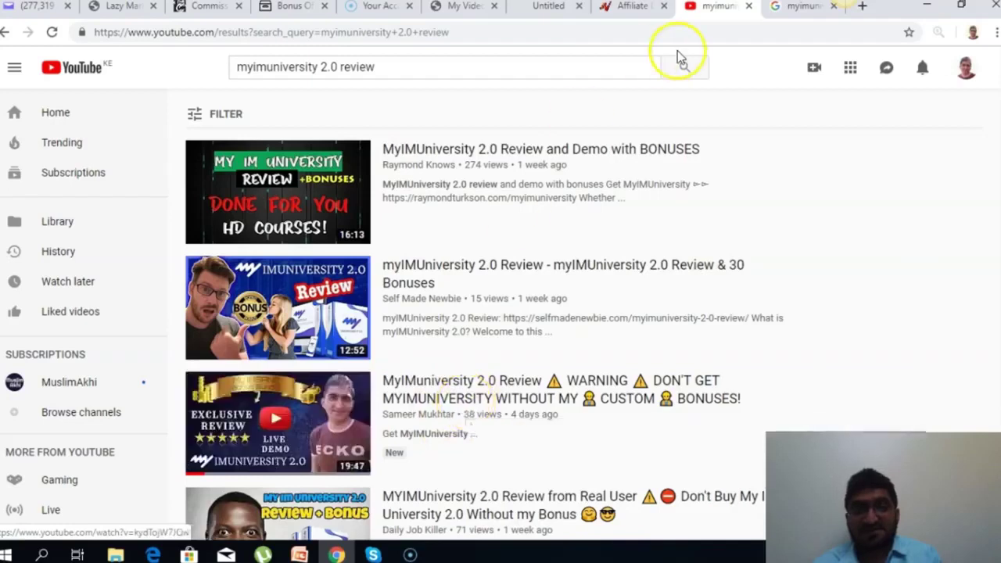
# Step: Switch to the JVZoo Affiliate tab to view the myIMUniversity 2.0 sales dashboard
pyautogui.click(620, 11)
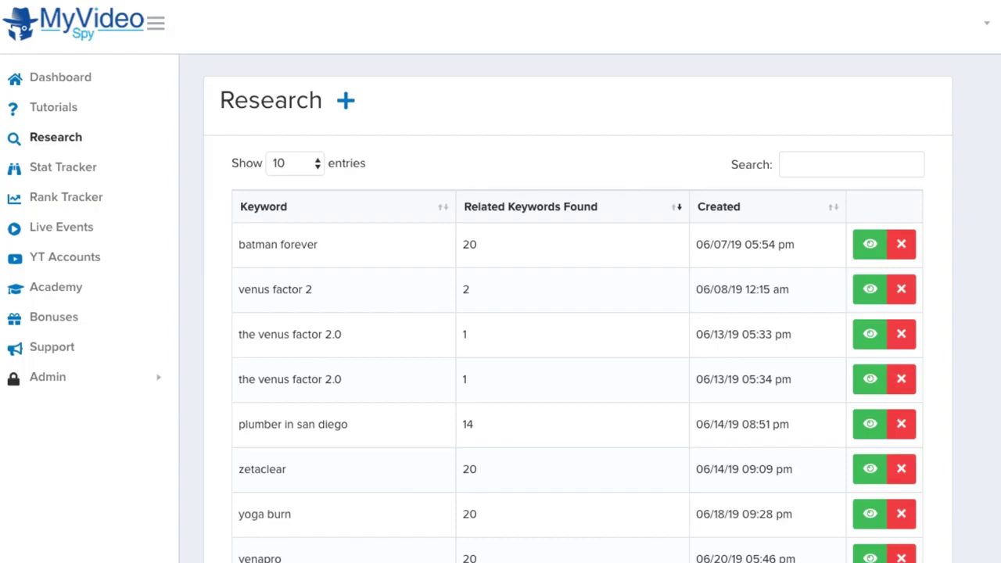
pyautogui.click(346, 100)
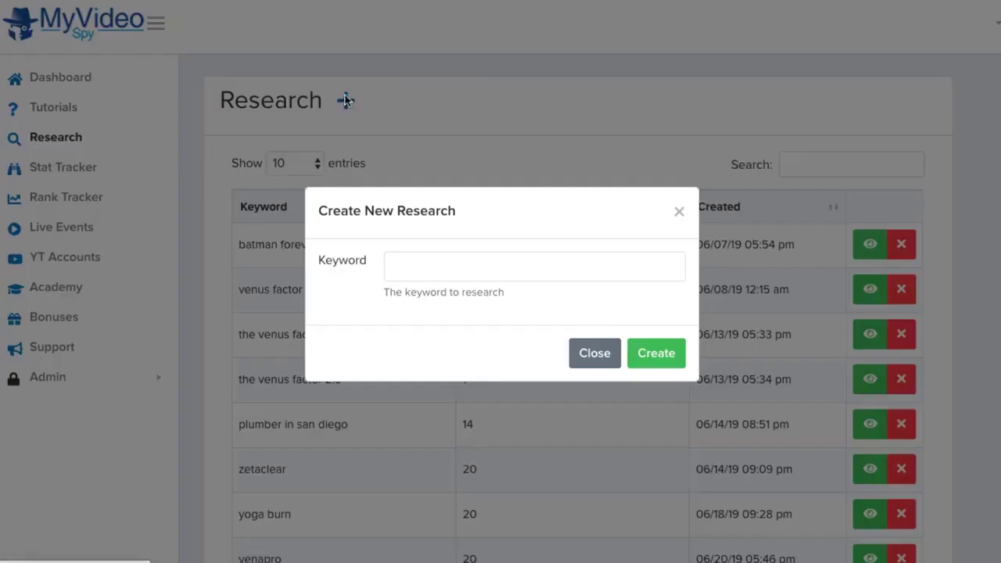
pyautogui.click(680, 213)
pyautogui.scroll(-2, 688, 205)
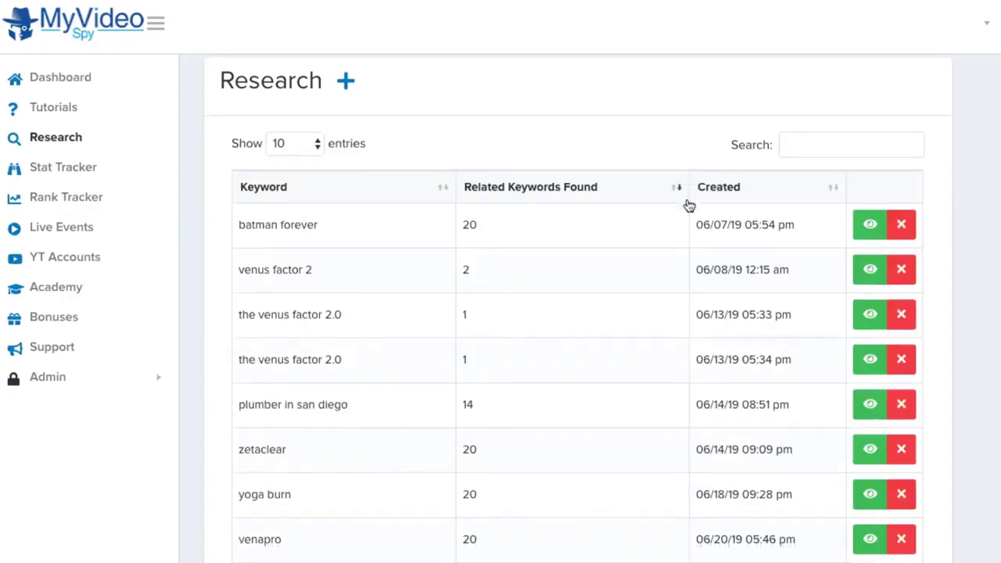
pyautogui.scroll(-1, 686, 203)
pyautogui.scroll(-2, 687, 201)
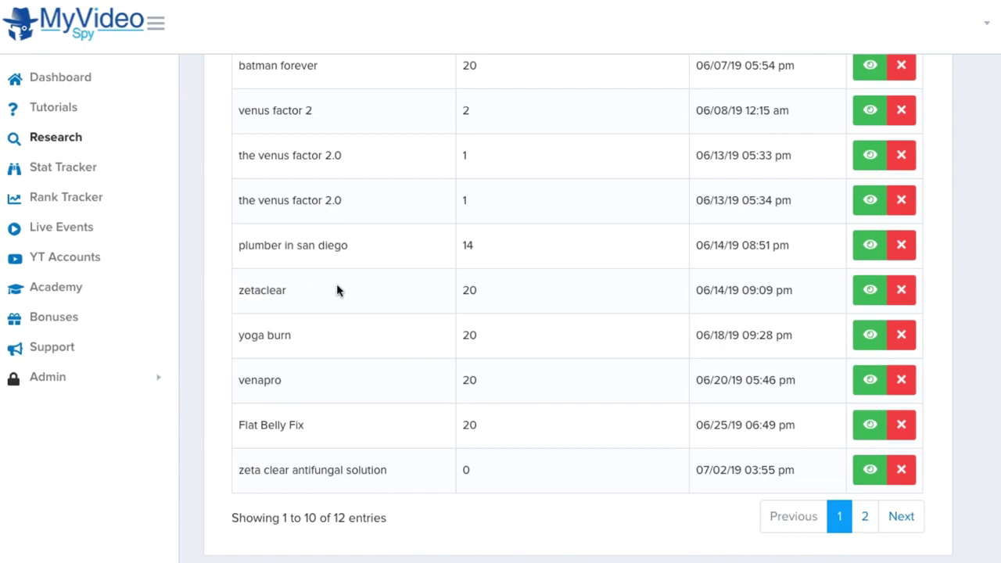
# Step: Open zetaclear's Related Keywords and scroll through them, noting 'zeta clear antifungal solution' and 'zetaclear' as analyzed
pyautogui.click(866, 290)
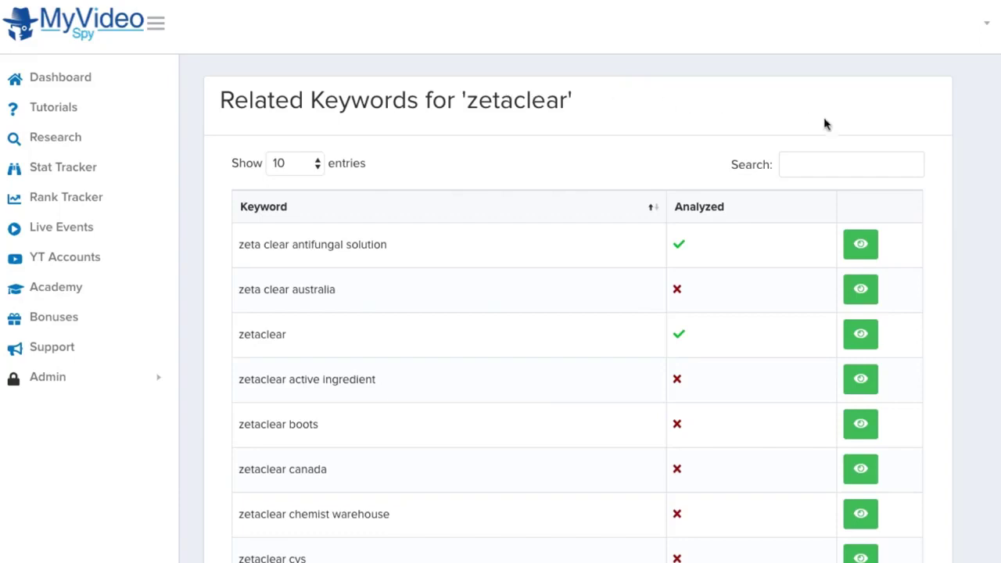
pyautogui.scroll(-1, 951, 181)
pyautogui.scroll(-2, 951, 186)
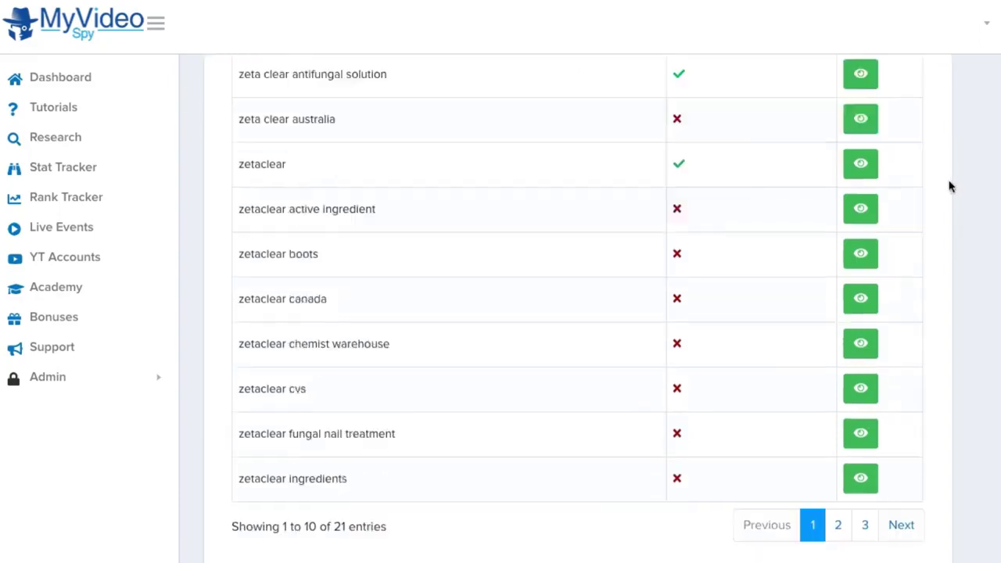
pyautogui.scroll(3, 951, 186)
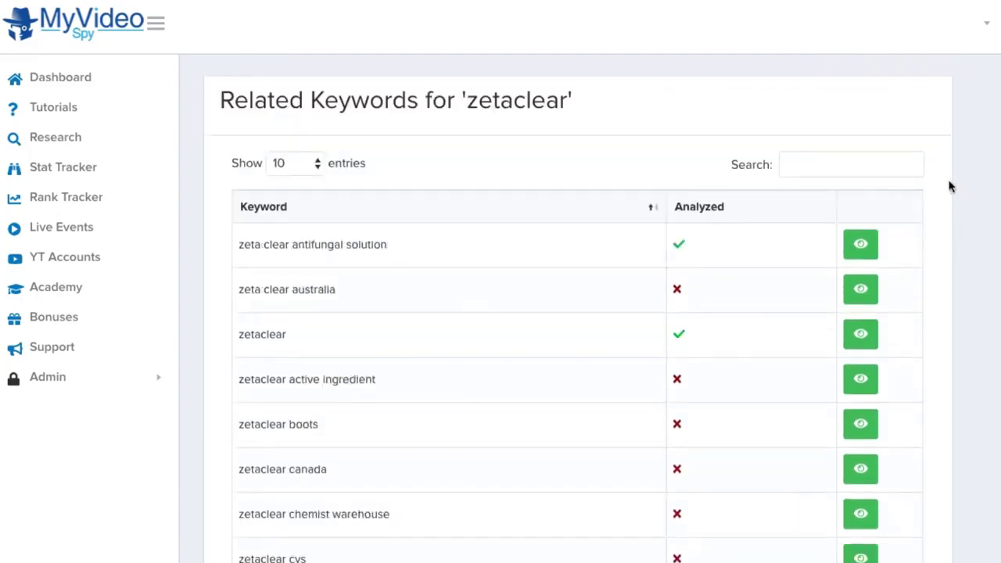
pyautogui.scroll(-1, 951, 186)
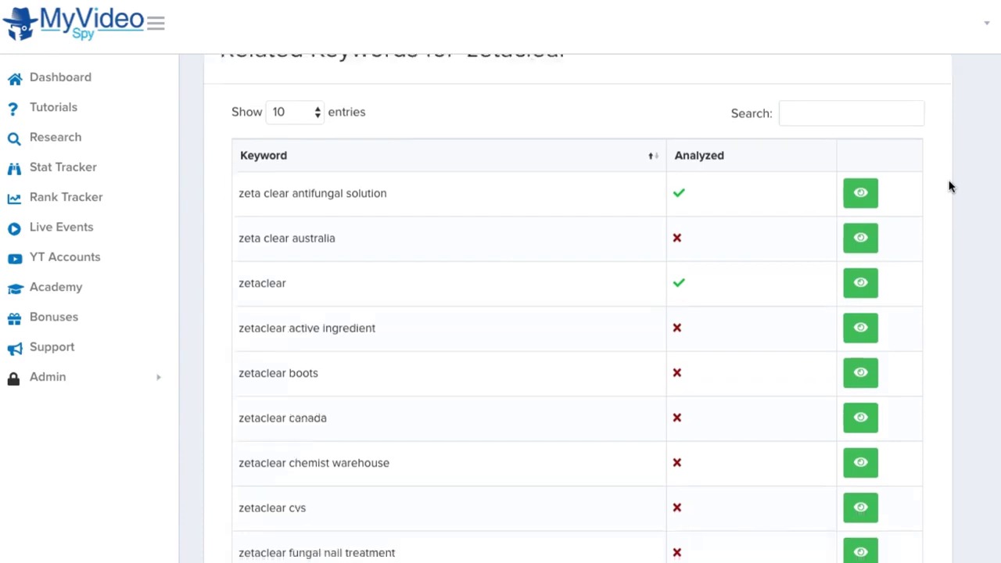
pyautogui.scroll(-1, 949, 185)
pyautogui.scroll(-1, 922, 196)
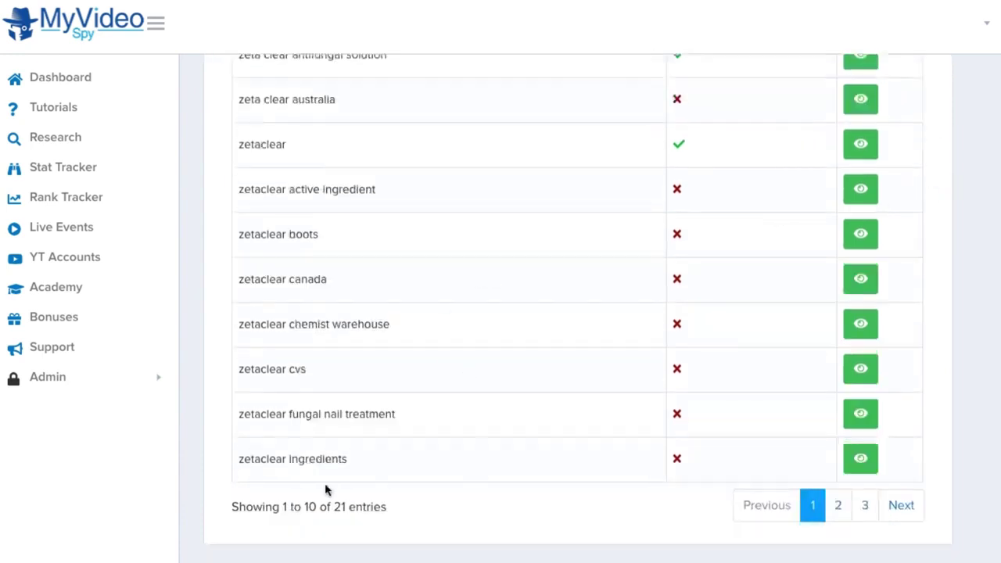
pyautogui.scroll(1, 365, 514)
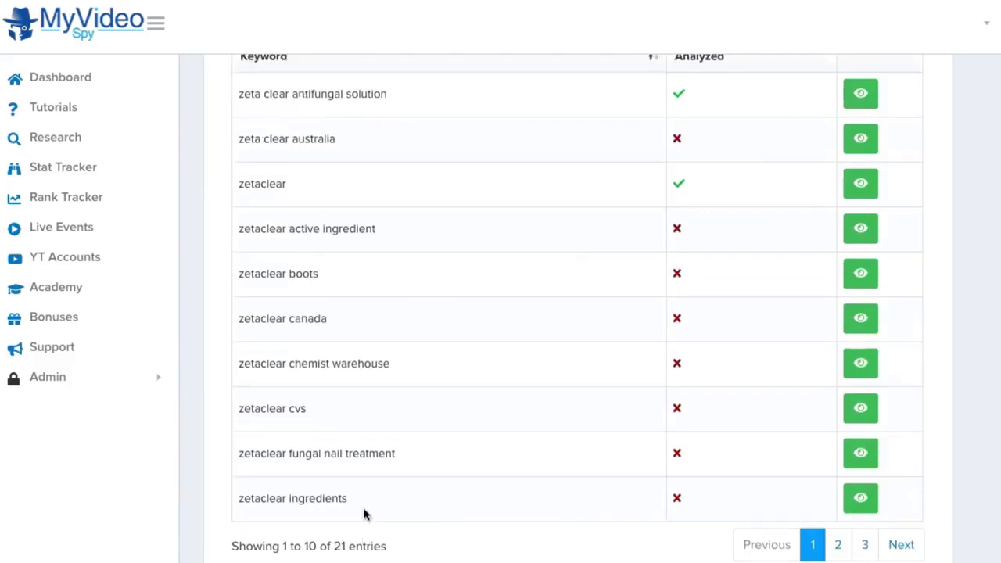
pyautogui.scroll(-1, 364, 513)
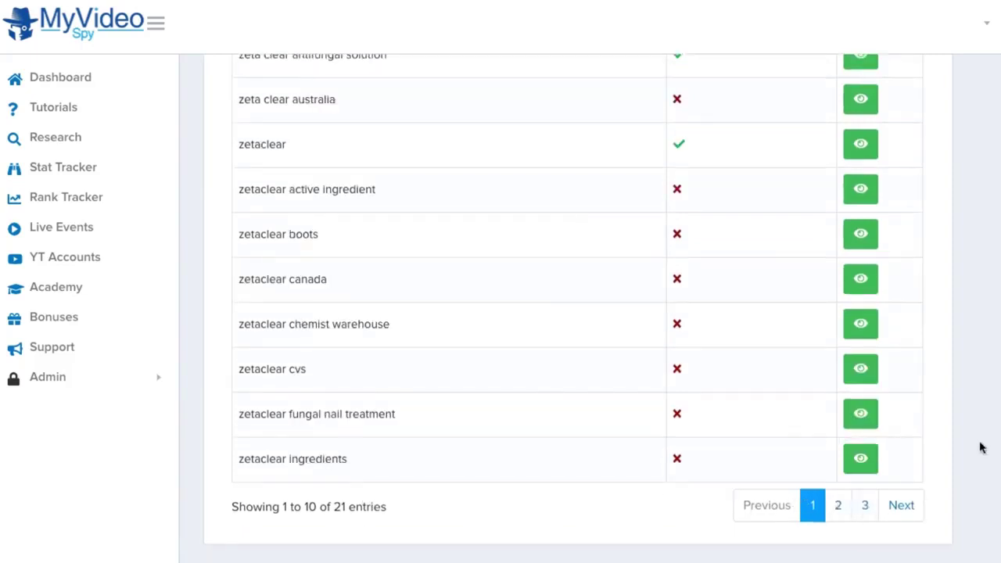
pyautogui.scroll(1, 982, 446)
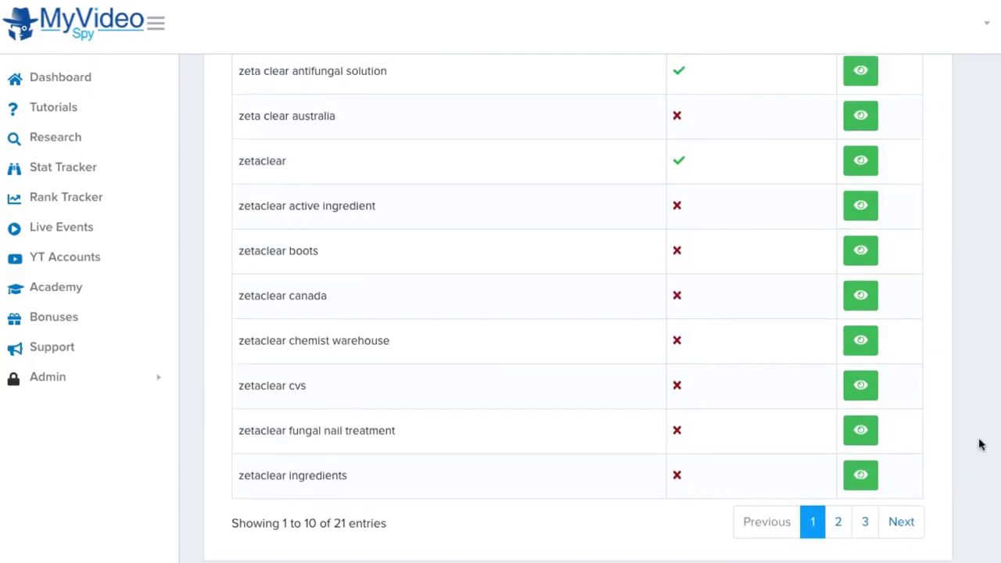
pyautogui.scroll(2, 978, 445)
pyautogui.scroll(3, 982, 407)
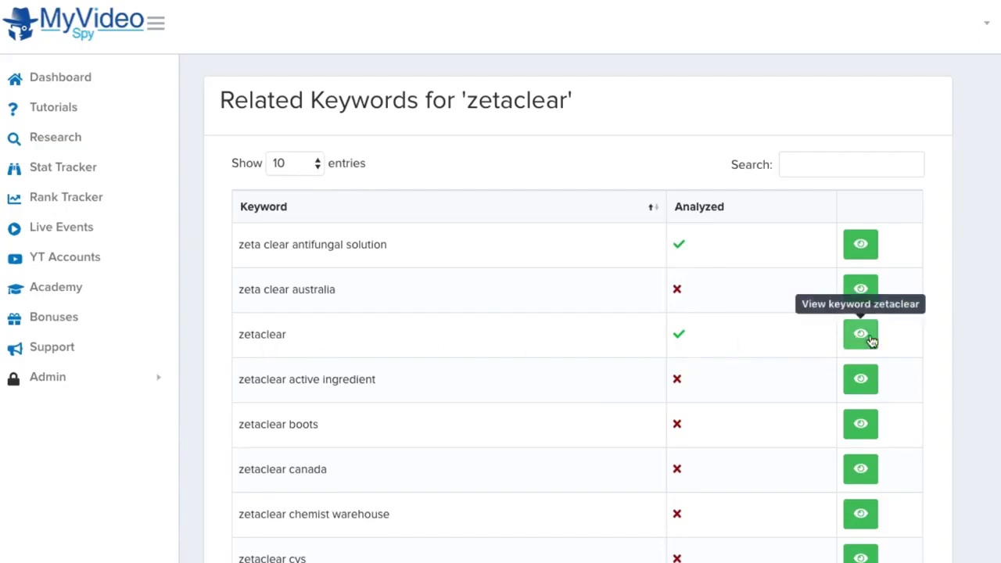
# Step: Open the zetaclear SERPS Analysis and scroll through it before returning to the top
pyautogui.click(861, 335)
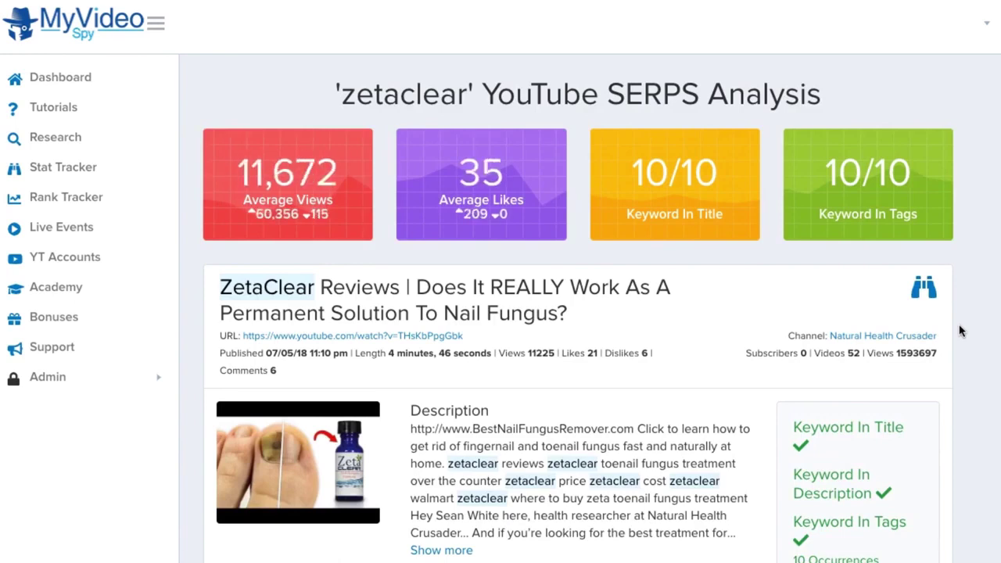
pyautogui.scroll(-1, 960, 331)
pyautogui.scroll(-2, 960, 330)
pyautogui.scroll(-3, 961, 331)
pyautogui.scroll(-4, 960, 331)
pyautogui.scroll(-5, 960, 331)
pyautogui.scroll(-5, 961, 330)
pyautogui.scroll(-5, 960, 331)
pyautogui.scroll(-5, 960, 331)
pyautogui.scroll(-5, 960, 331)
pyautogui.scroll(-1, 960, 330)
pyautogui.scroll(-5, 960, 331)
pyautogui.scroll(-5, 960, 330)
pyautogui.press('Home')
# Step: Highlight the 11,672 average views and the 10/10 keyword-in-title and keyword-in-tags scores
pyautogui.moveTo(231, 172); pyautogui.dragTo(352, 169)
pyautogui.click(375, 166)
pyautogui.moveTo(633, 168); pyautogui.dragTo(726, 175)
pyautogui.click(669, 168)
pyautogui.moveTo(829, 163); pyautogui.dragTo(915, 171)
pyautogui.click(829, 266)
# Step: Highlight 'zetaclear' in the page title and scroll down to the first result
pyautogui.scroll(-2, 823, 264)
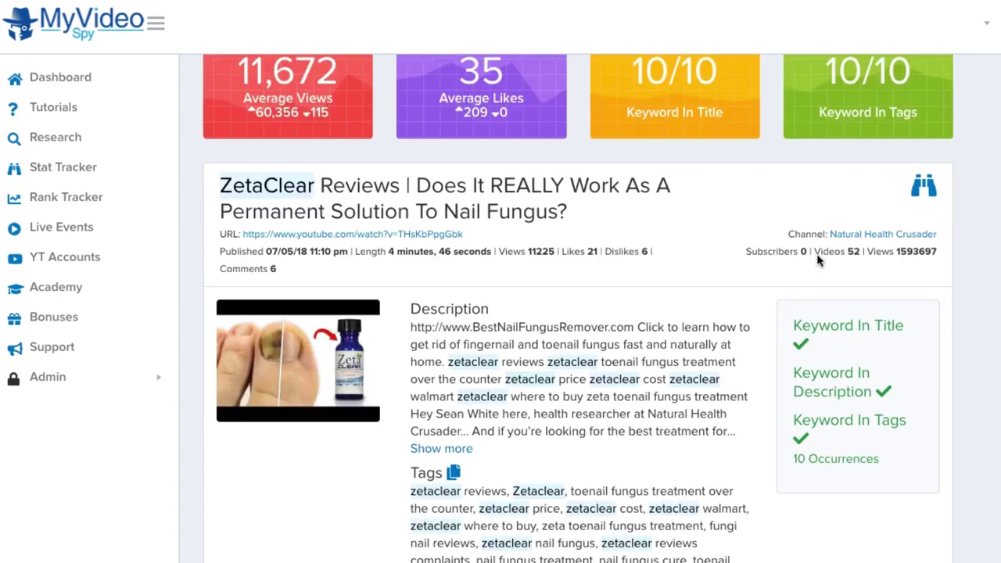
pyautogui.scroll(2, 763, 265)
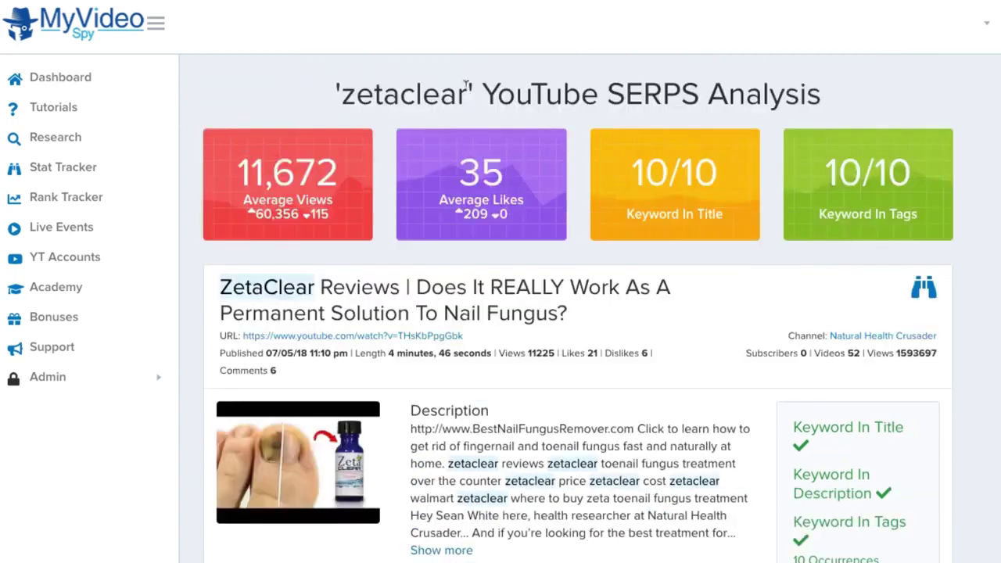
pyautogui.moveTo(342, 89)
pyautogui.mouseDown()
pyautogui.moveTo(473, 83)
pyautogui.moveTo(342, 88)
pyautogui.mouseUp()
pyautogui.click(473, 83)
pyautogui.click(376, 87)
pyautogui.scroll(-1, 732, 264)
pyautogui.scroll(1, 732, 264)
pyautogui.scroll(-5, 763, 246)
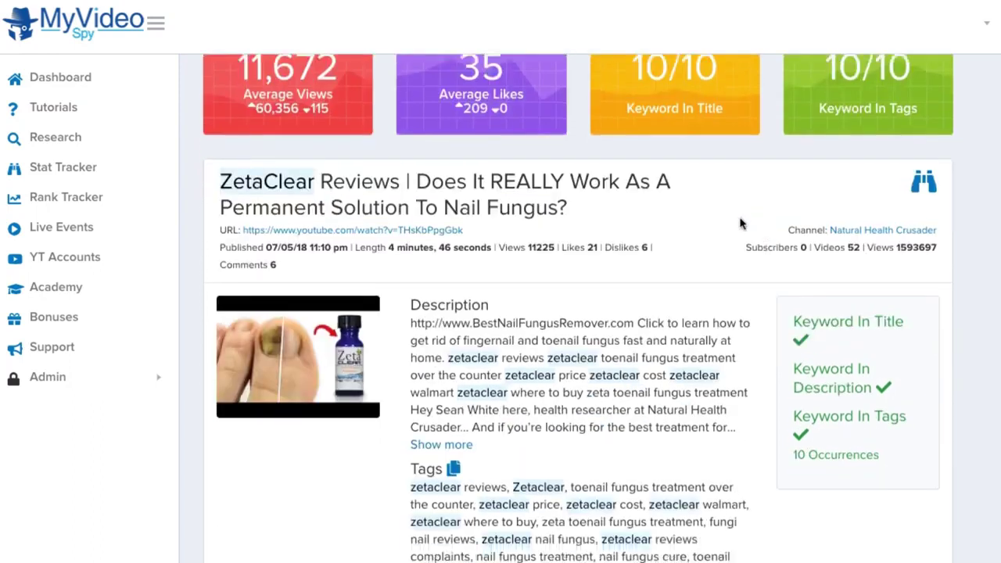
pyautogui.scroll(-1, 744, 223)
pyautogui.scroll(-2, 740, 224)
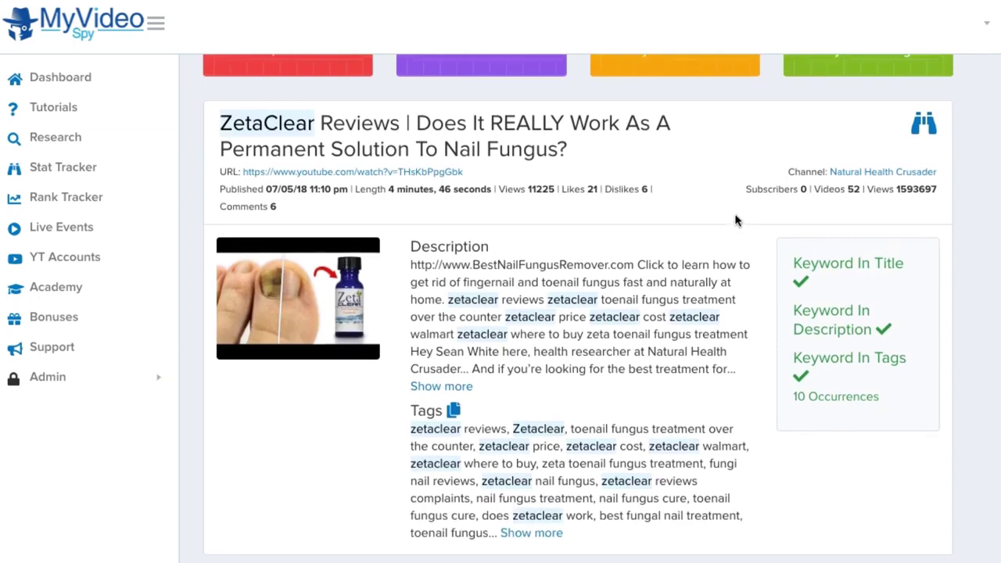
# Step: Highlight the first result's title, publish details, 4:46 length, subscriber, video and 1593697 view counts
pyautogui.moveTo(331, 123); pyautogui.dragTo(579, 123)
pyautogui.click(332, 127)
pyautogui.moveTo(231, 185); pyautogui.dragTo(327, 181)
pyautogui.click(329, 181)
pyautogui.moveTo(387, 188); pyautogui.dragTo(485, 185)
pyautogui.click(482, 184)
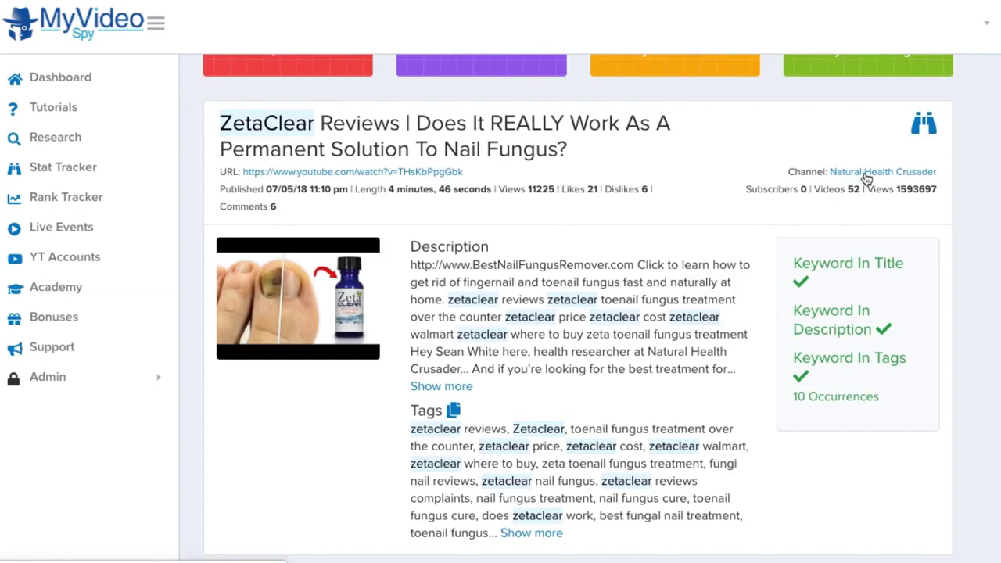
pyautogui.doubleClick(774, 188)
pyautogui.click(822, 185)
pyautogui.doubleClick(837, 188)
pyautogui.moveTo(882, 188); pyautogui.dragTo(946, 194)
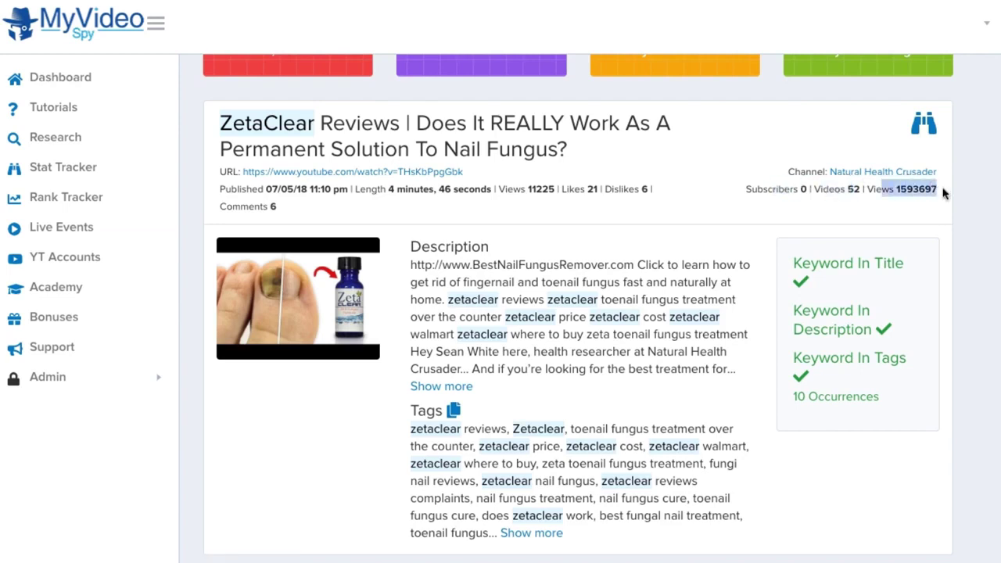
pyautogui.click(944, 194)
# Step: Scroll down through the first ZetaClear Reviews result's details toward its tags
pyautogui.scroll(-1, 625, 211)
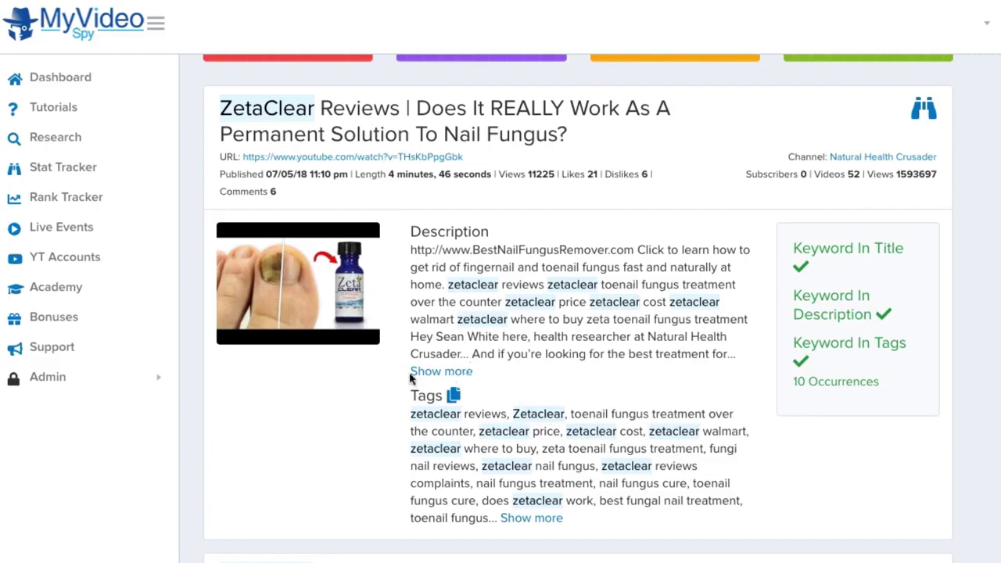
pyautogui.scroll(-1, 411, 379)
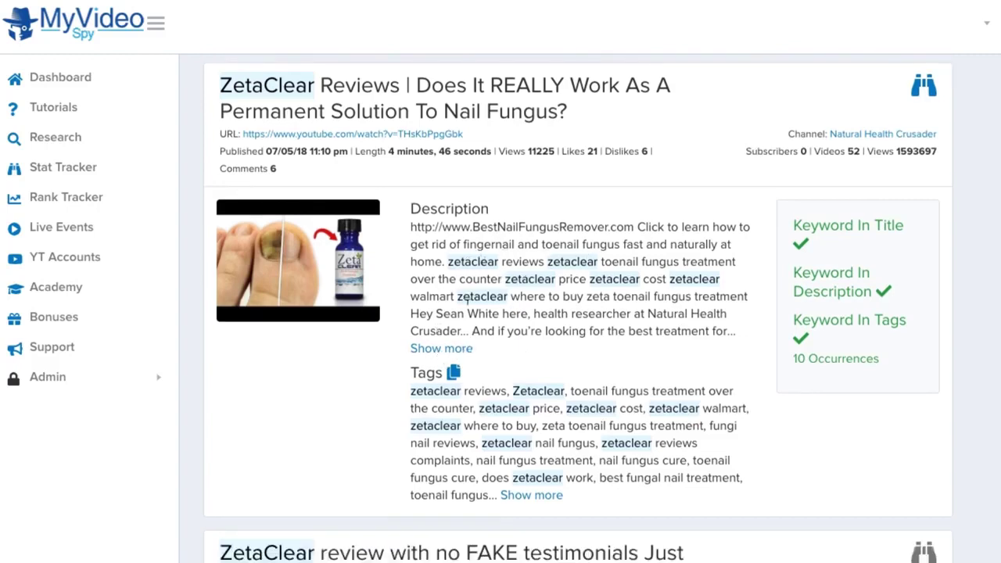
pyautogui.scroll(-1, 383, 328)
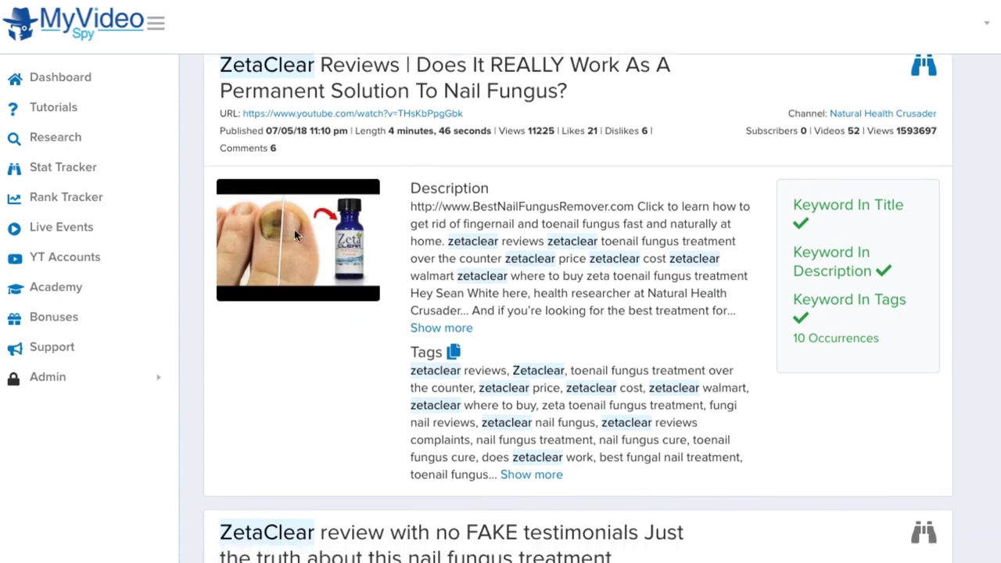
pyautogui.scroll(-1, 294, 229)
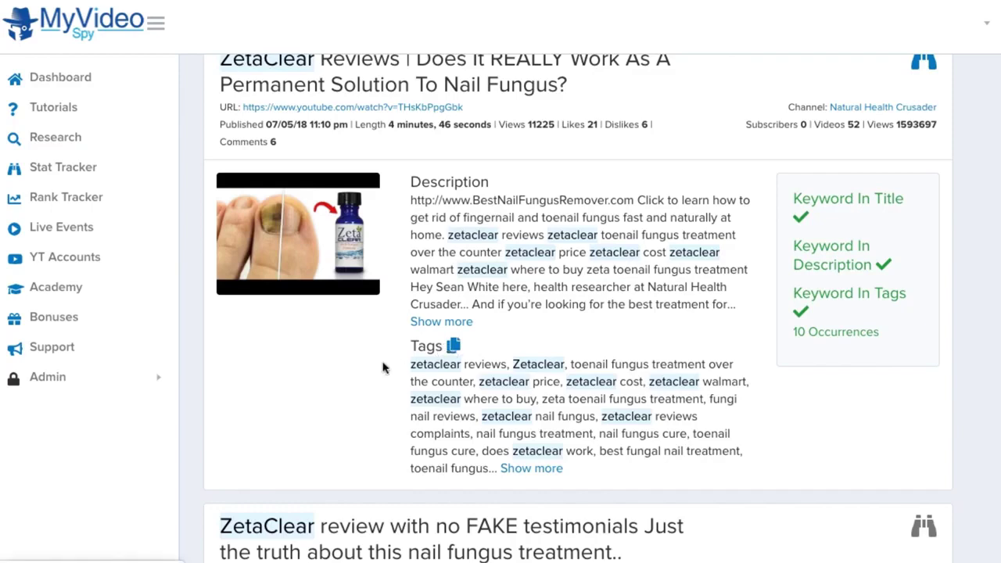
pyautogui.click(533, 468)
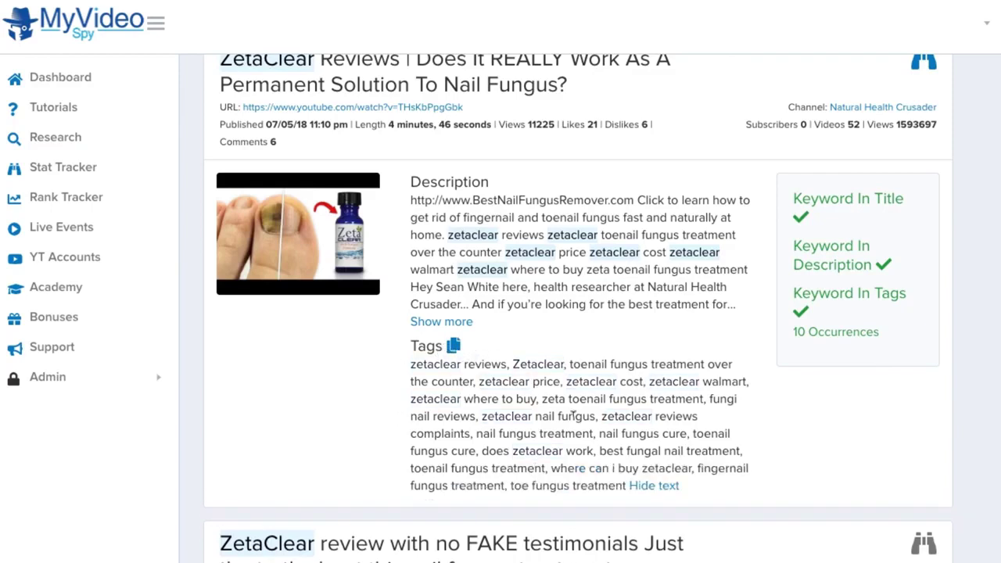
pyautogui.click(454, 347)
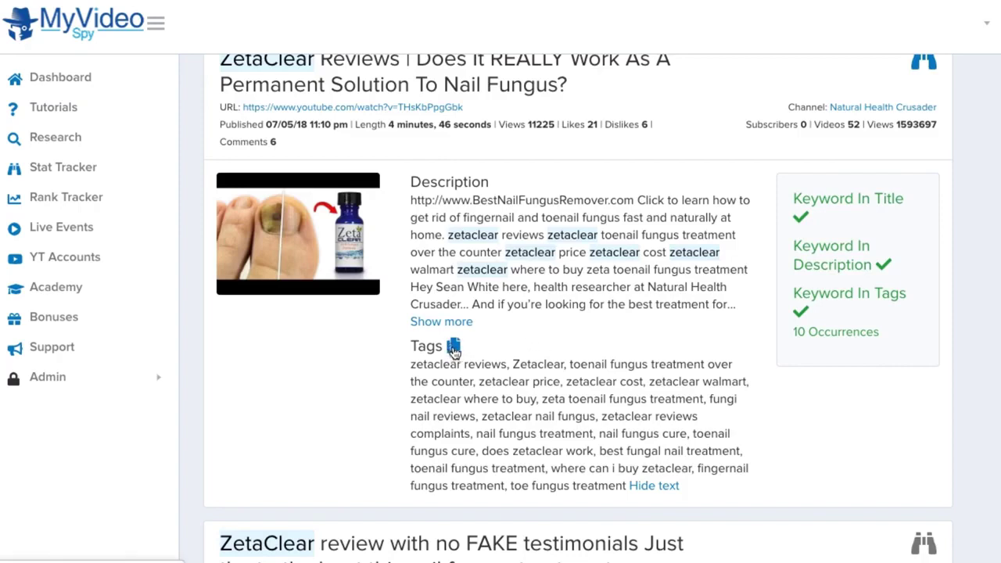
pyautogui.scroll(1, 677, 367)
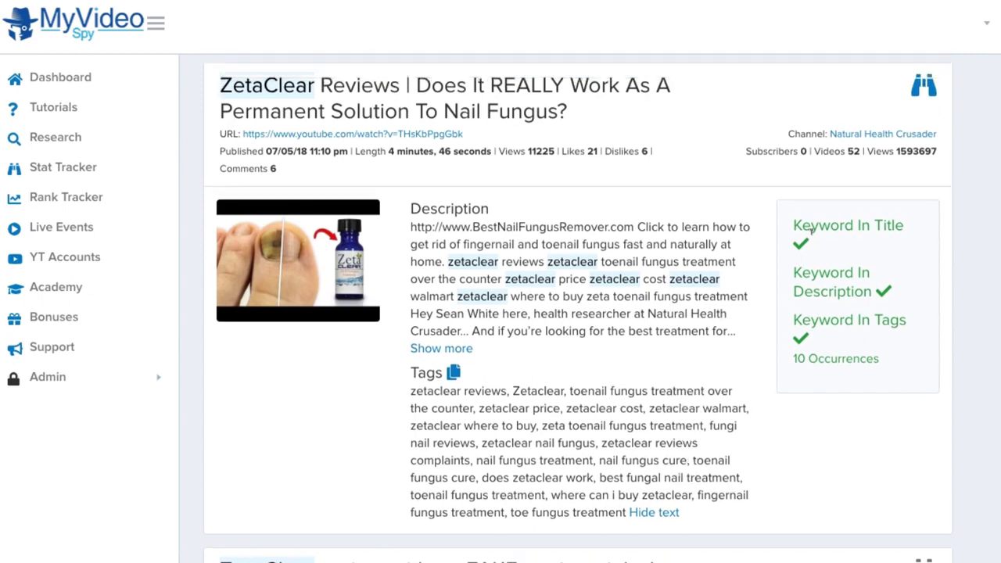
pyautogui.scroll(2, 805, 258)
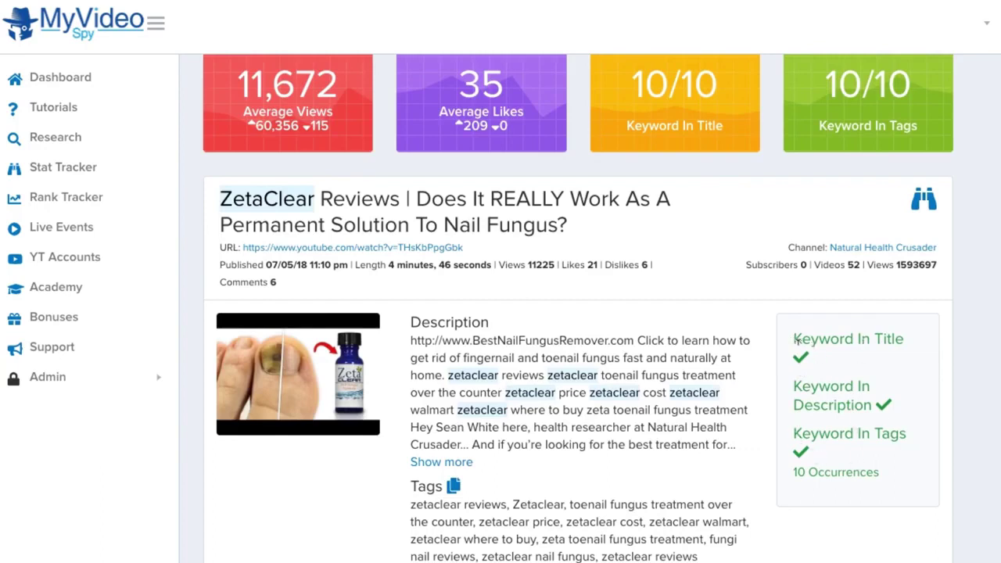
pyautogui.moveTo(795, 338); pyautogui.dragTo(868, 342)
pyautogui.click(869, 356)
pyautogui.moveTo(796, 433); pyautogui.dragTo(899, 434)
pyautogui.click(851, 449)
pyautogui.scroll(-1, 815, 454)
pyautogui.scroll(-3, 814, 447)
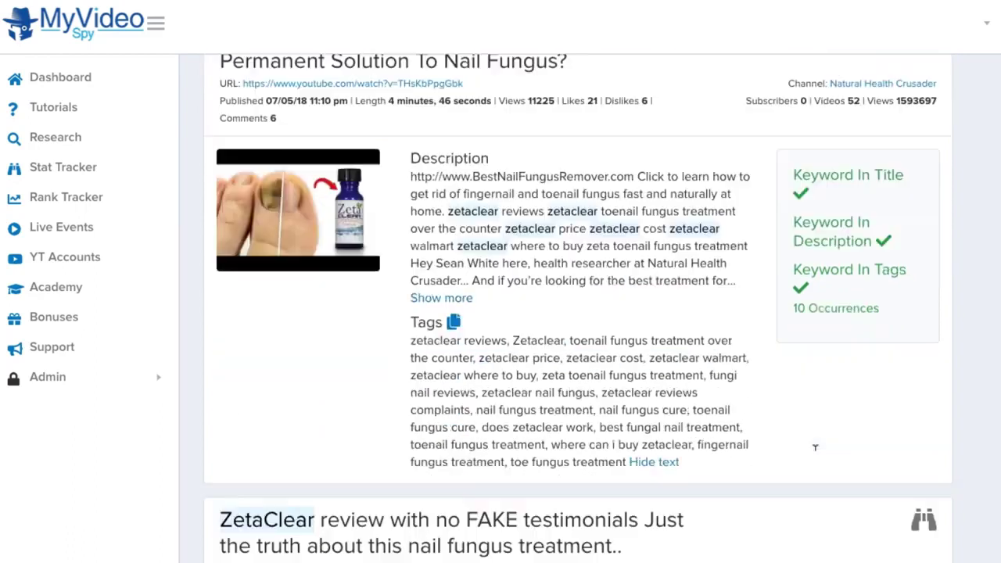
pyautogui.scroll(-1, 811, 342)
pyautogui.scroll(1, 805, 257)
pyautogui.scroll(5, 266, 324)
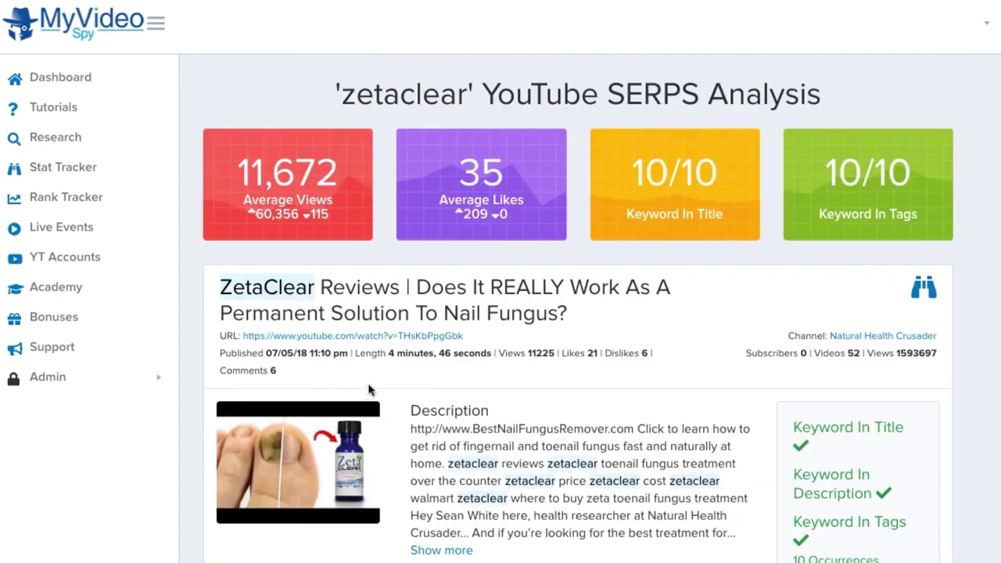
pyautogui.scroll(-1, 447, 386)
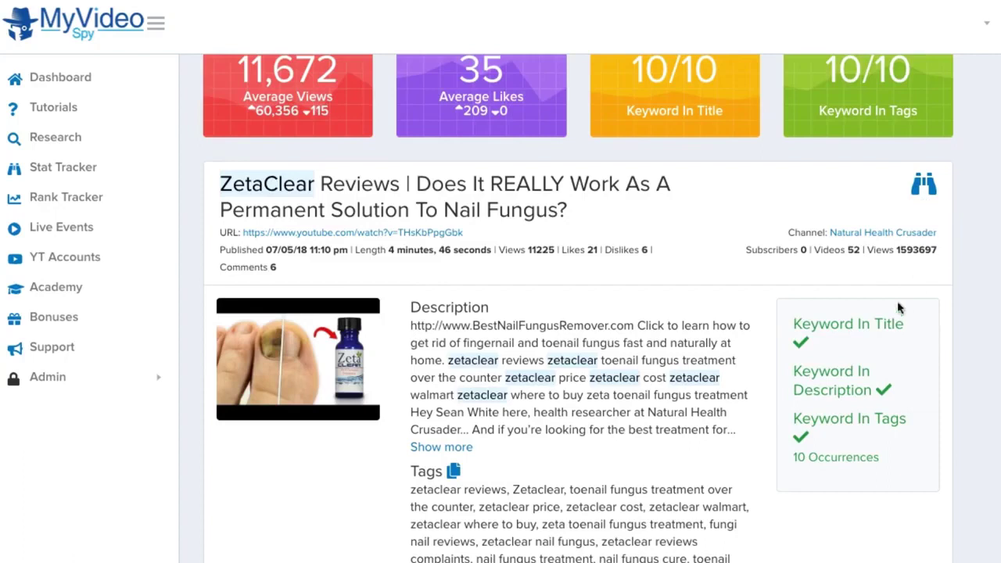
pyautogui.scroll(1, 911, 244)
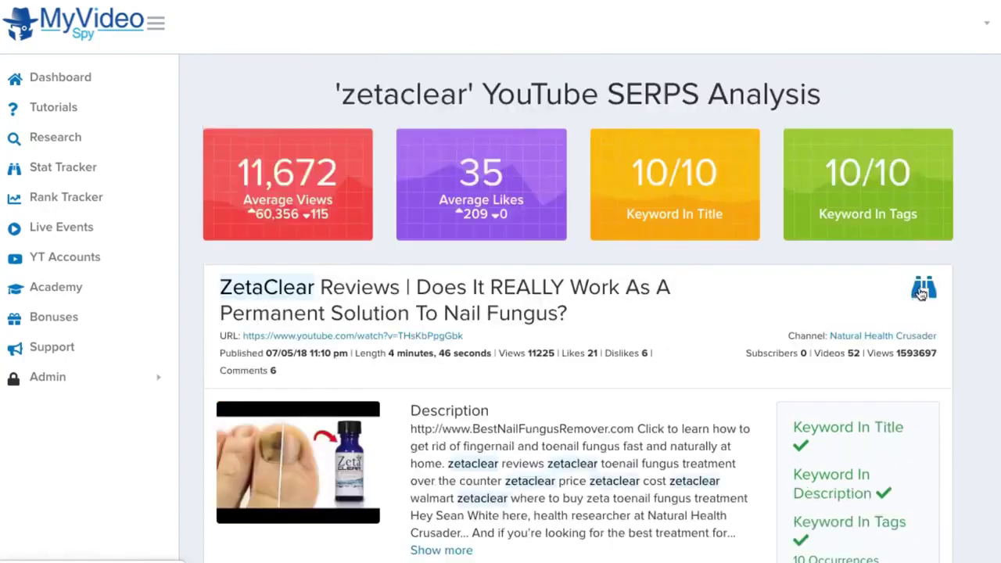
pyautogui.click(921, 290)
# Step: Start daily stat tracking on the top ZetaClear Reviews video, confirming with OK
pyautogui.click(921, 291)
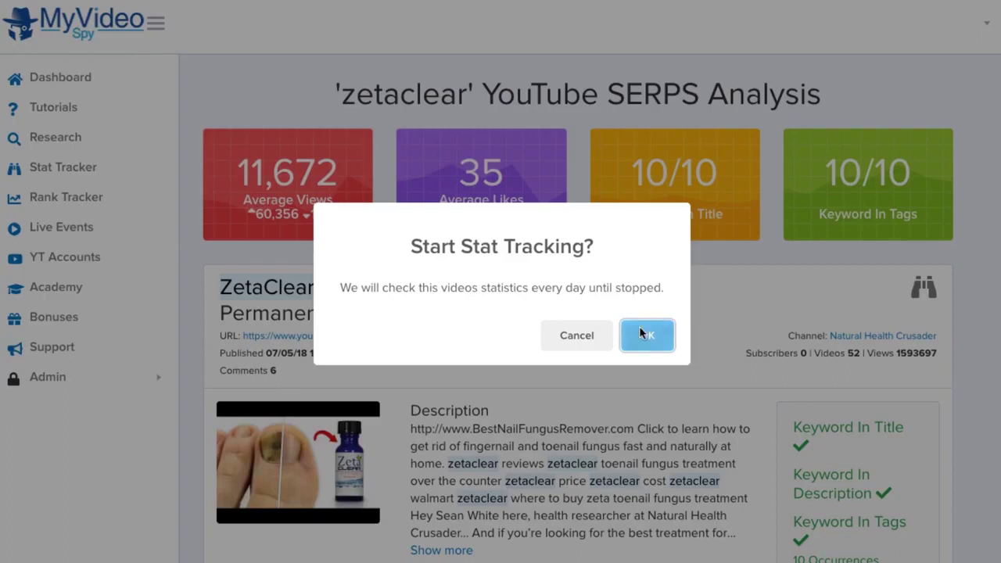
pyautogui.click(641, 334)
pyautogui.scroll(-5, 923, 292)
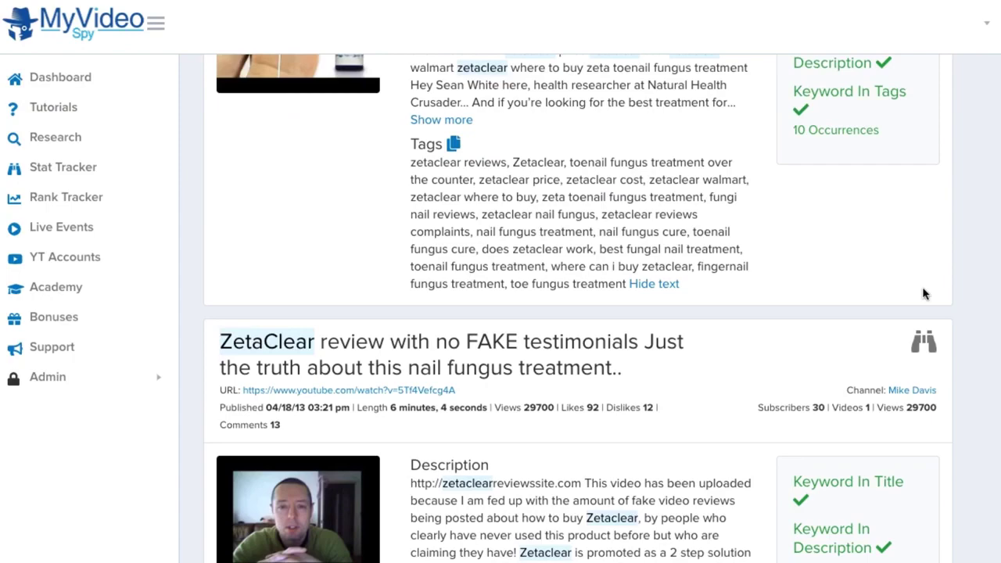
pyautogui.scroll(4, 927, 286)
pyautogui.scroll(-2, 868, 223)
pyautogui.scroll(-4, 780, 241)
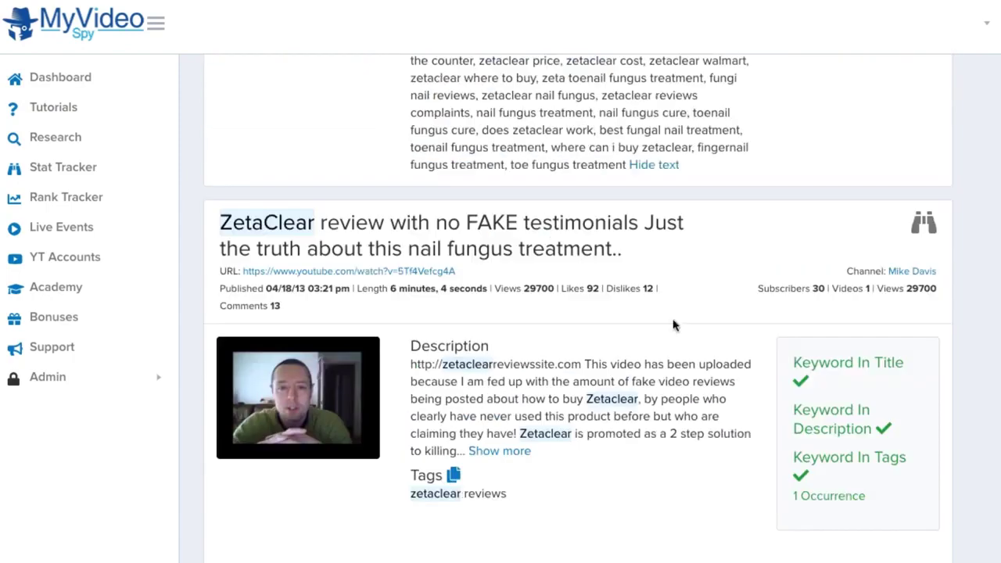
pyautogui.scroll(-4, 681, 324)
pyautogui.scroll(-4, 704, 328)
pyautogui.scroll(-3, 715, 328)
pyautogui.scroll(10, 716, 326)
pyautogui.scroll(10, 716, 324)
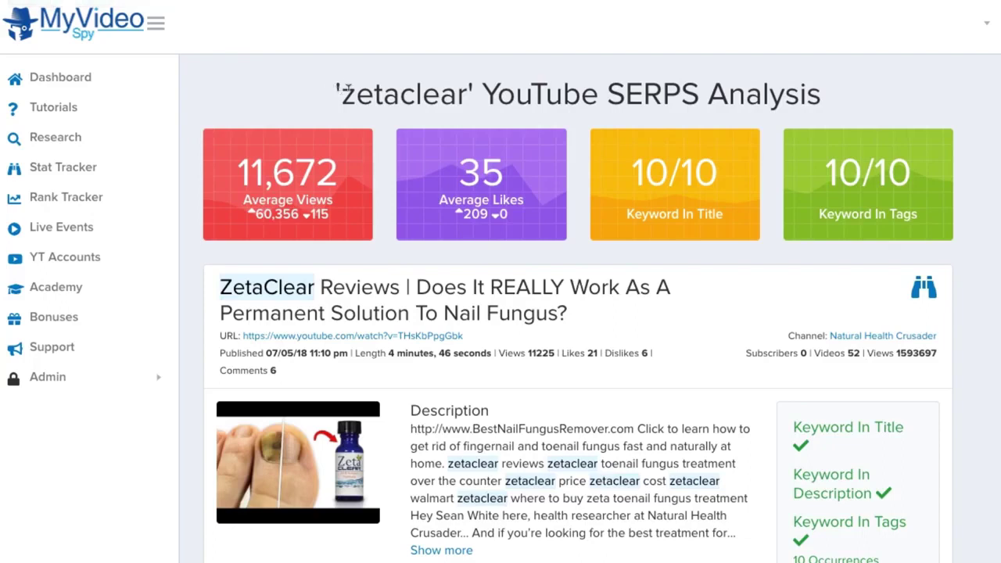
pyautogui.moveTo(344, 90); pyautogui.dragTo(472, 97)
pyautogui.click(472, 97)
# Step: Open the 'zeta clear antifungal solution' analysis from zetaclear's Related Keywords
pyautogui.click(86, 140)
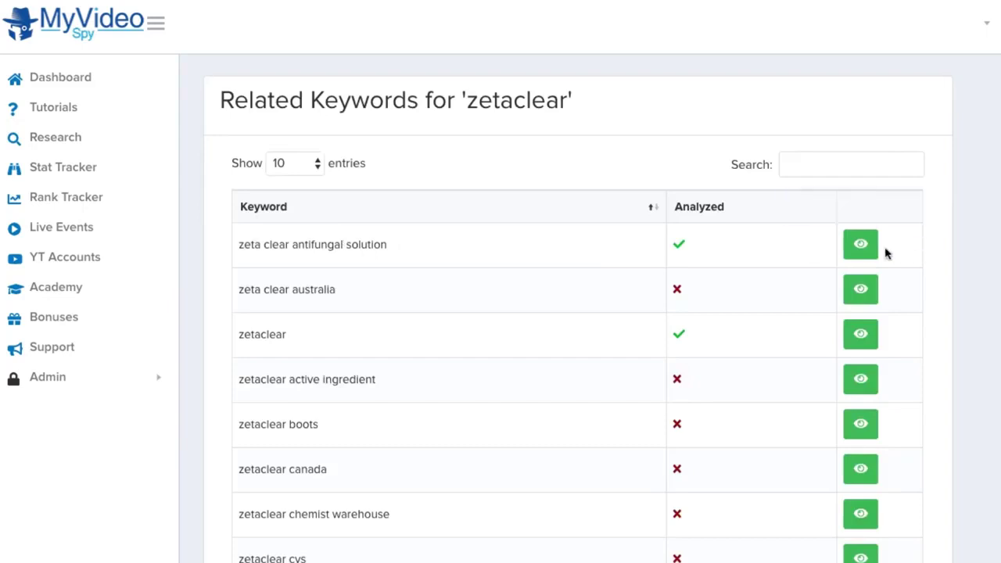
pyautogui.moveTo(239, 241); pyautogui.dragTo(289, 239)
pyautogui.click(295, 242)
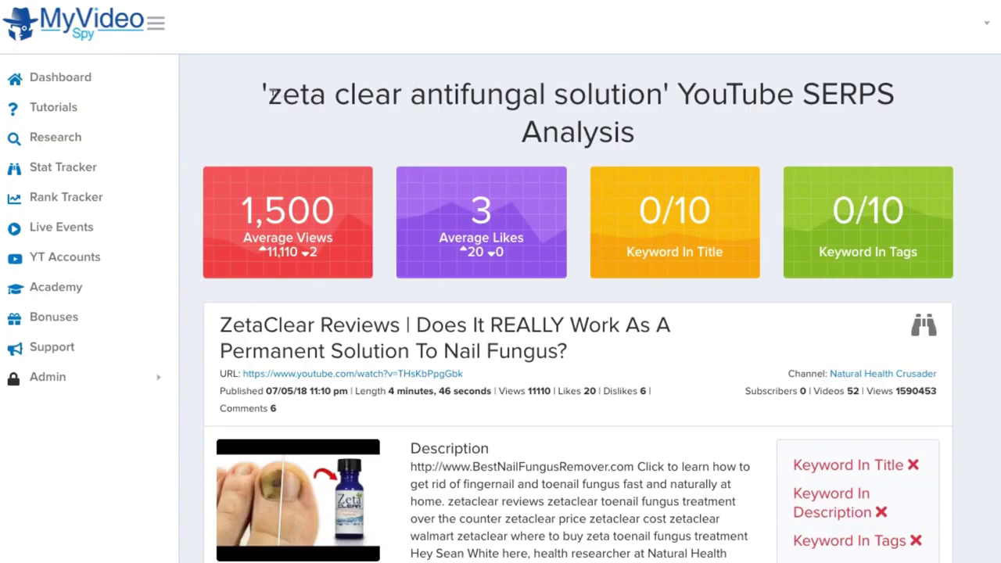
# Step: Highlight the analysed keyword in the heading and scroll through its 1,500-view analysis
pyautogui.moveTo(269, 94); pyautogui.dragTo(402, 94)
pyautogui.click(417, 94)
pyautogui.moveTo(265, 92); pyautogui.dragTo(663, 88)
pyautogui.click(663, 84)
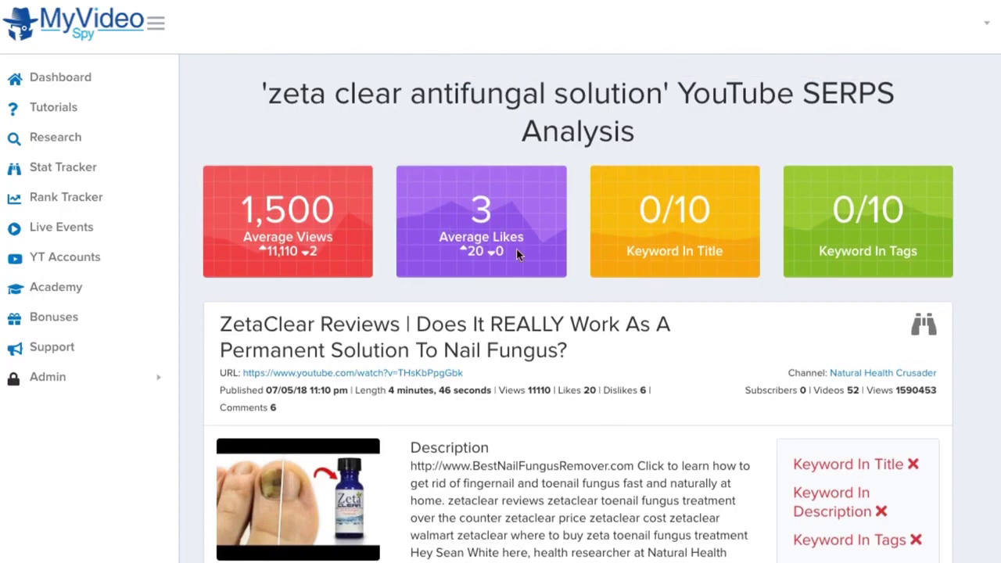
pyautogui.scroll(-1, 630, 237)
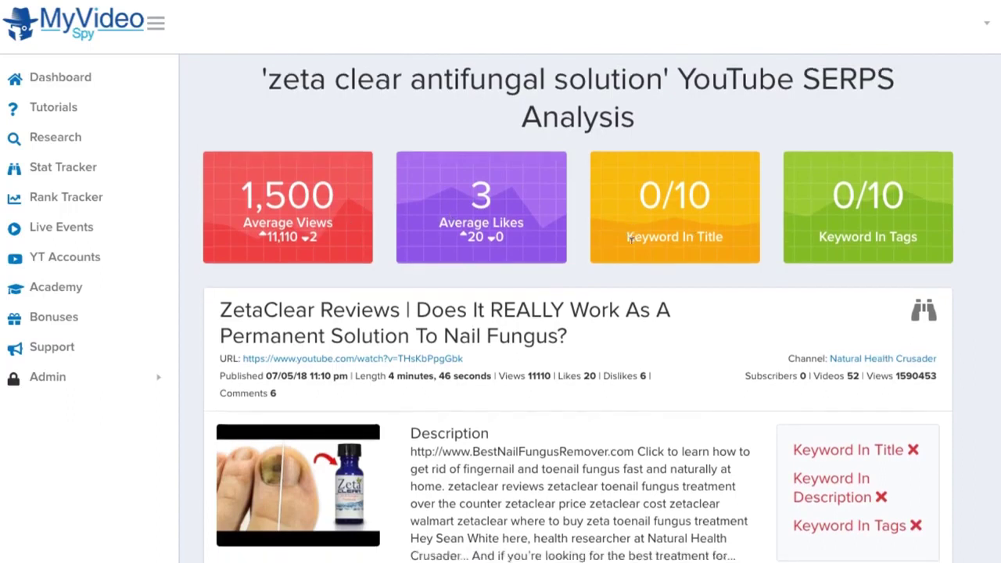
pyautogui.scroll(-1, 631, 237)
pyautogui.scroll(1, 610, 242)
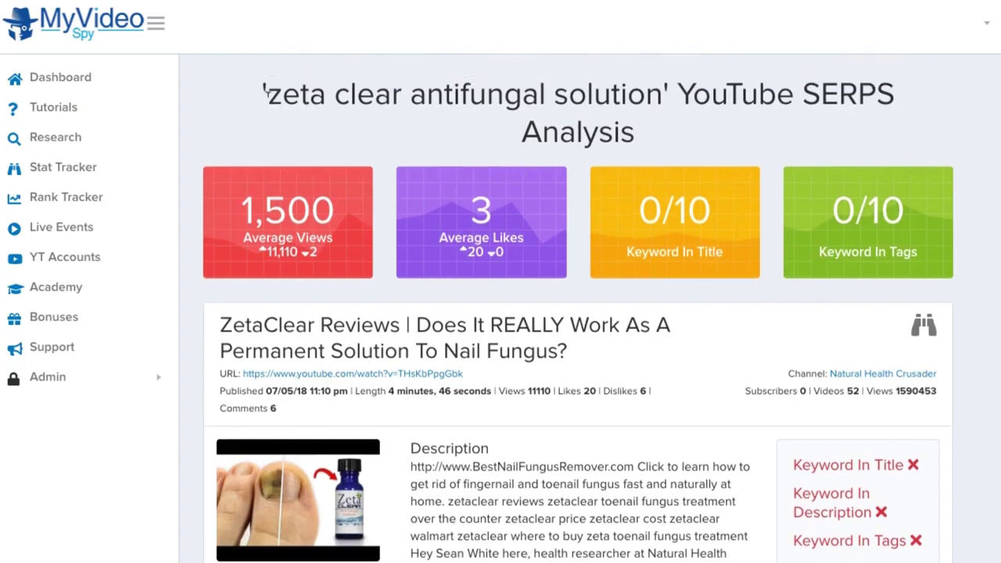
pyautogui.moveTo(269, 94); pyautogui.dragTo(603, 94)
pyautogui.click(674, 158)
pyautogui.scroll(-1, 704, 172)
pyautogui.scroll(-1, 759, 183)
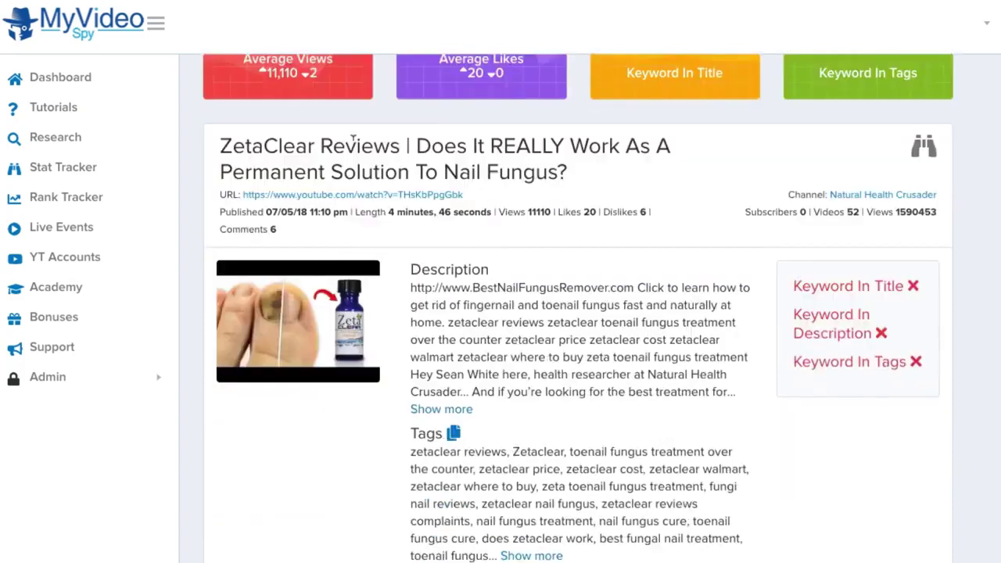
pyautogui.scroll(2, 351, 139)
pyautogui.moveTo(270, 89); pyautogui.dragTo(630, 88)
pyautogui.click(630, 88)
pyautogui.scroll(-2, 625, 143)
pyautogui.scroll(-1, 398, 165)
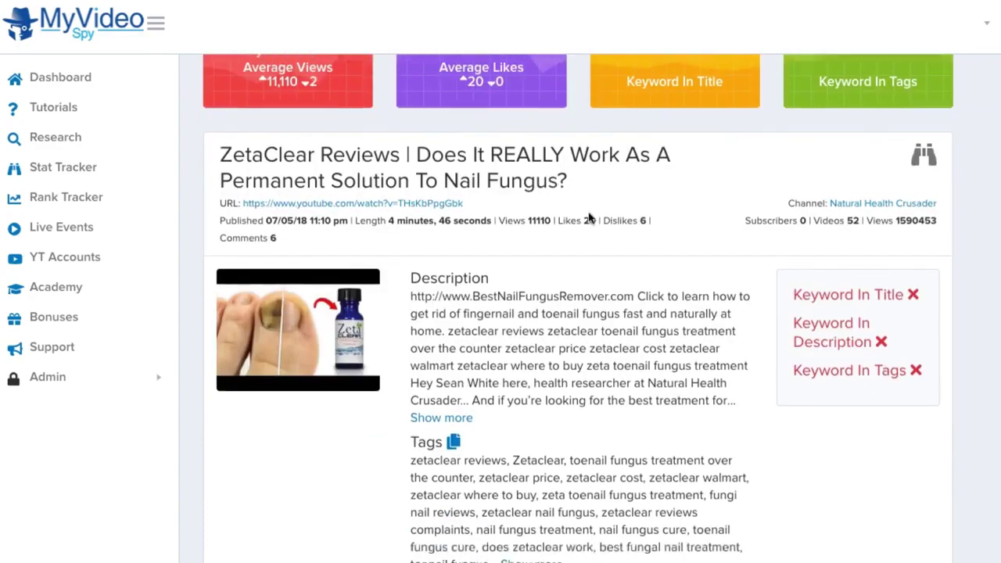
pyautogui.scroll(2, 395, 108)
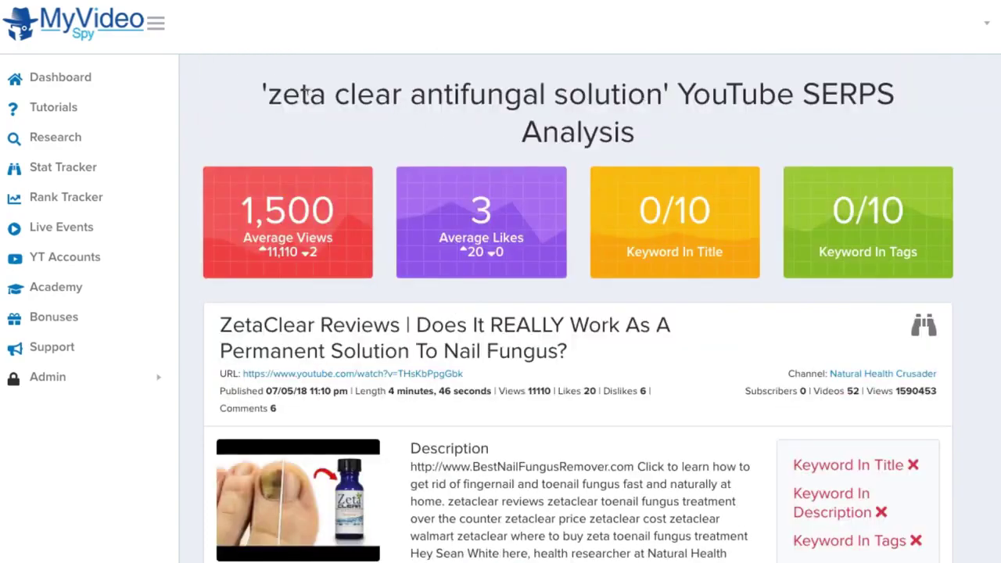
pyautogui.scroll(-1, 831, 436)
pyautogui.scroll(-2, 935, 430)
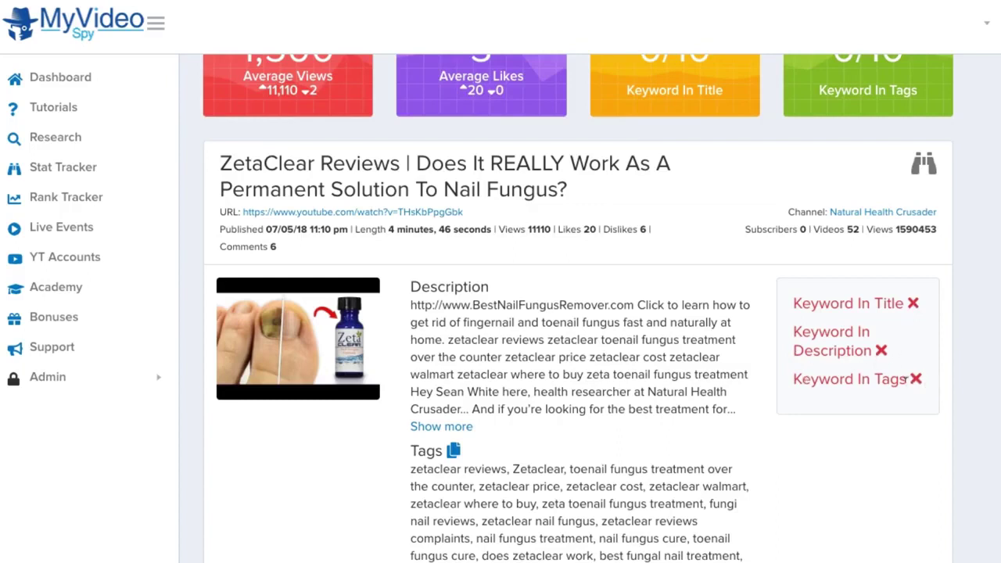
pyautogui.scroll(-1, 923, 383)
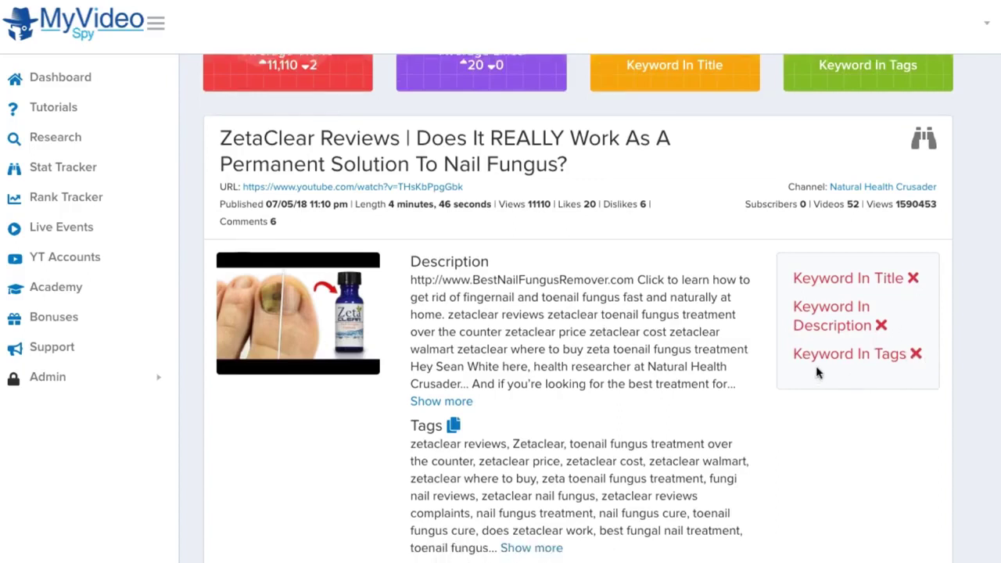
pyautogui.scroll(-2, 798, 332)
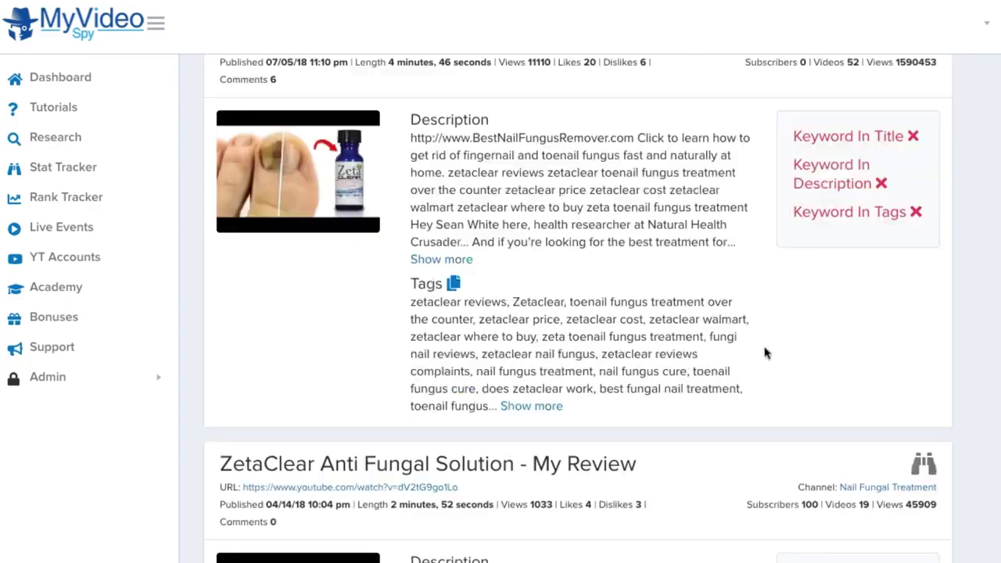
pyautogui.scroll(-2, 767, 328)
pyautogui.scroll(-1, 759, 320)
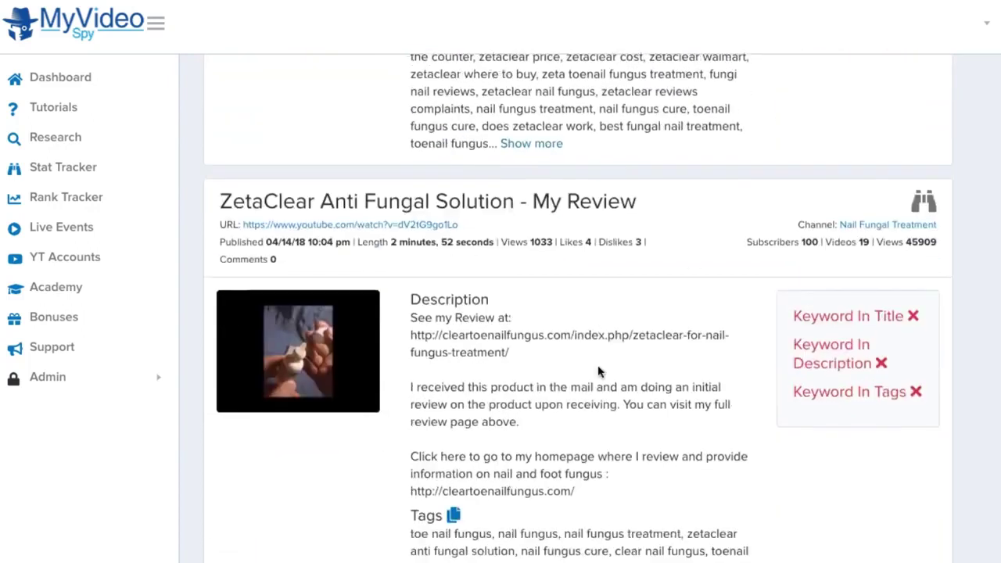
pyautogui.scroll(-2, 641, 362)
pyautogui.scroll(-2, 662, 360)
pyautogui.scroll(5, 659, 367)
pyautogui.scroll(-1, 659, 368)
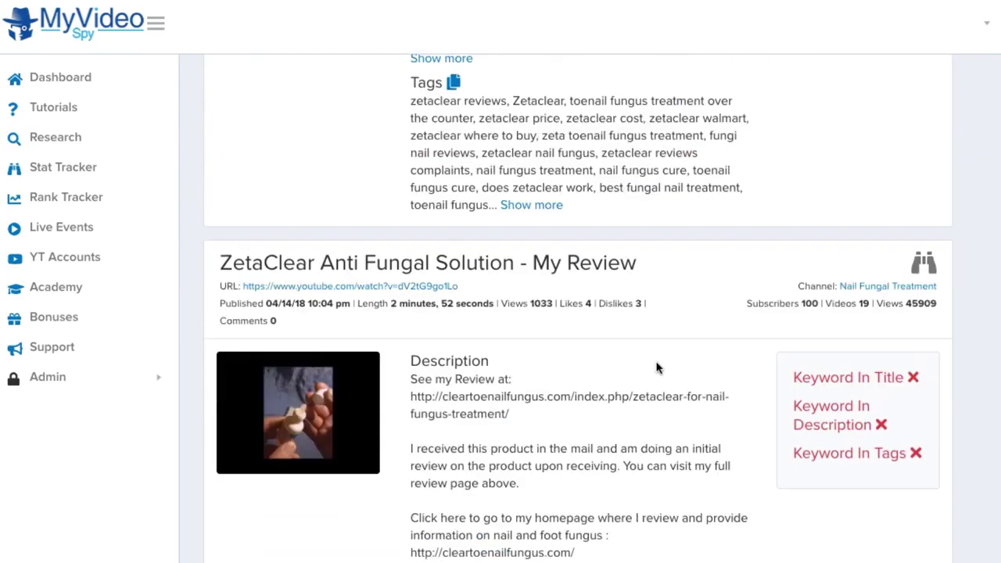
pyautogui.scroll(-2, 657, 368)
pyautogui.scroll(-2, 657, 368)
pyautogui.scroll(-2, 657, 368)
pyautogui.scroll(-1, 657, 367)
pyautogui.scroll(-2, 657, 368)
pyautogui.scroll(-2, 657, 363)
pyautogui.scroll(-1, 660, 356)
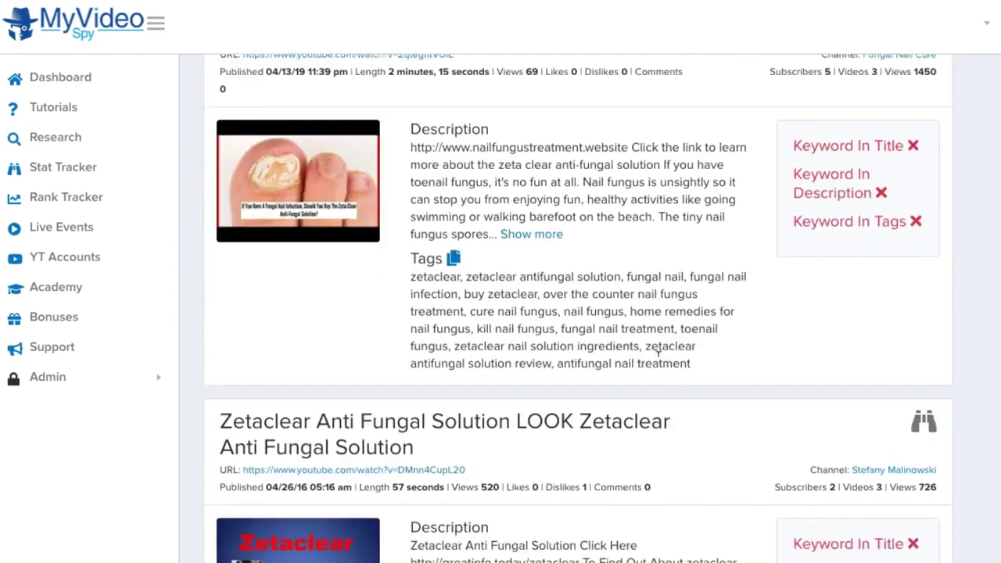
pyautogui.scroll(-4, 659, 353)
pyautogui.scroll(-4, 659, 353)
pyautogui.scroll(-4, 659, 354)
pyautogui.scroll(-4, 661, 354)
pyautogui.scroll(-3, 662, 356)
pyautogui.scroll(10, 661, 351)
pyautogui.scroll(10, 662, 346)
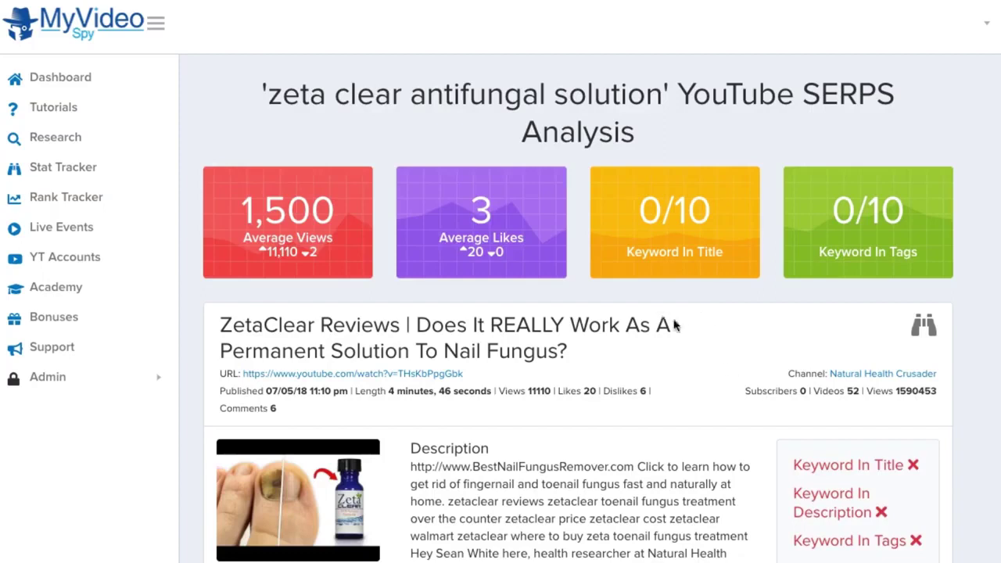
pyautogui.scroll(-1, 678, 321)
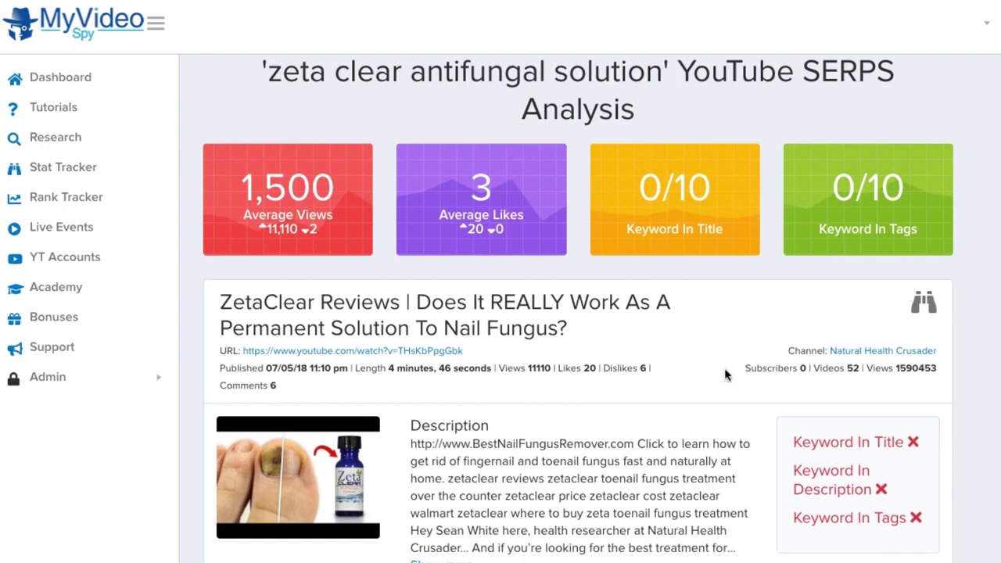
pyautogui.scroll(1, 503, 163)
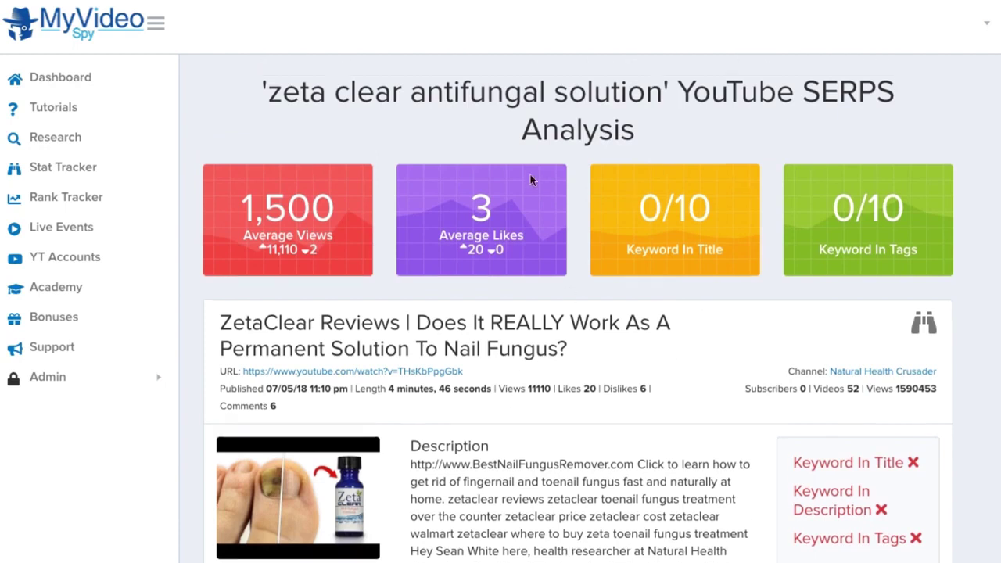
pyautogui.moveTo(270, 93); pyautogui.dragTo(654, 93)
pyautogui.click(657, 90)
pyautogui.doubleClick(661, 90)
pyautogui.click(526, 88)
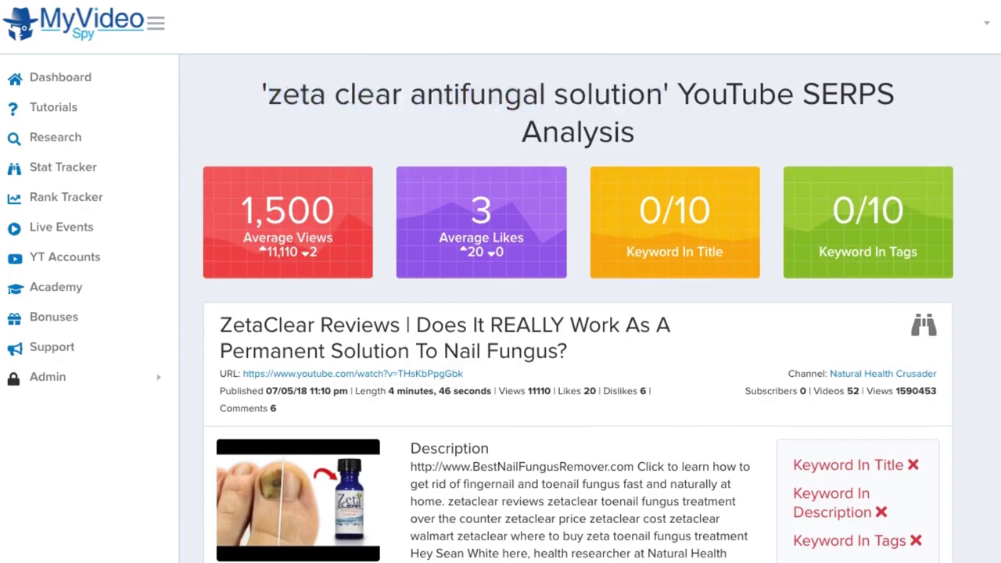
pyautogui.scroll(-4, 579, 291)
pyautogui.scroll(4, 580, 290)
# Step: Show the Stat Trackers list with its four active trackers, including ZetaClear Reviews
pyautogui.click(51, 177)
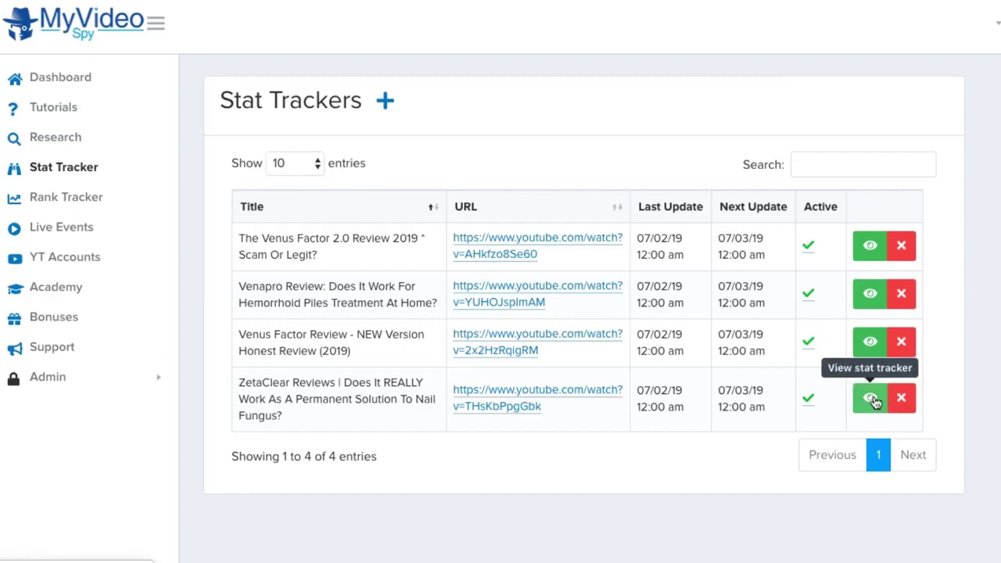
# Step: Open ZetaClear Reviews' tracked stats and highlight the 6/25/2019 and 7/2/2019 dates and 11455 views
pyautogui.click(870, 400)
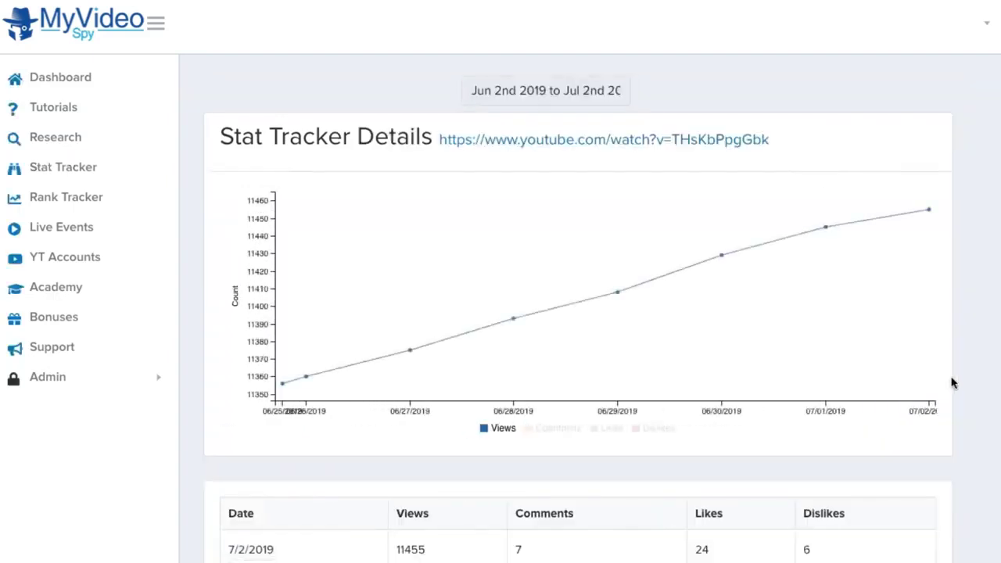
pyautogui.moveTo(306, 373)
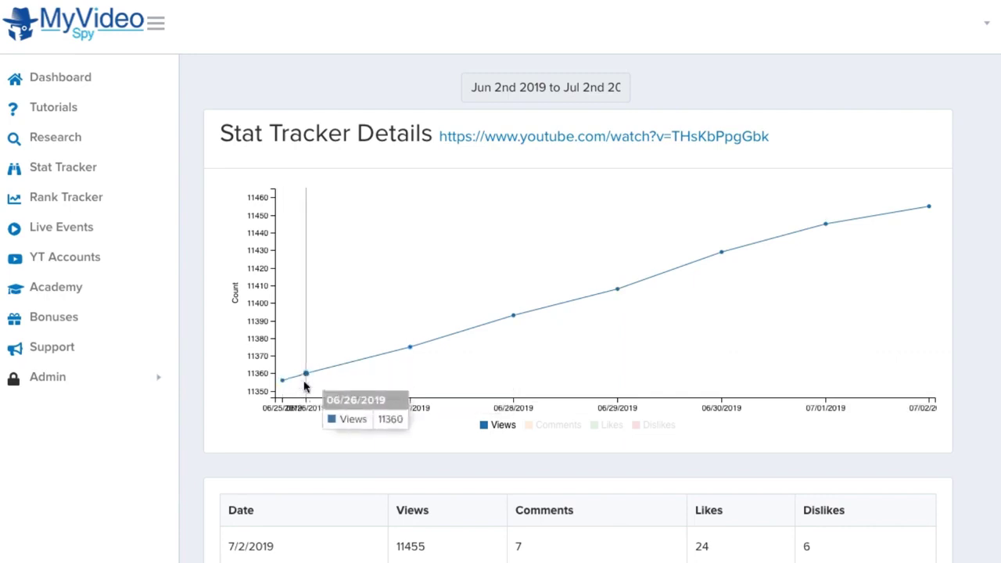
pyautogui.scroll(1, 795, 294)
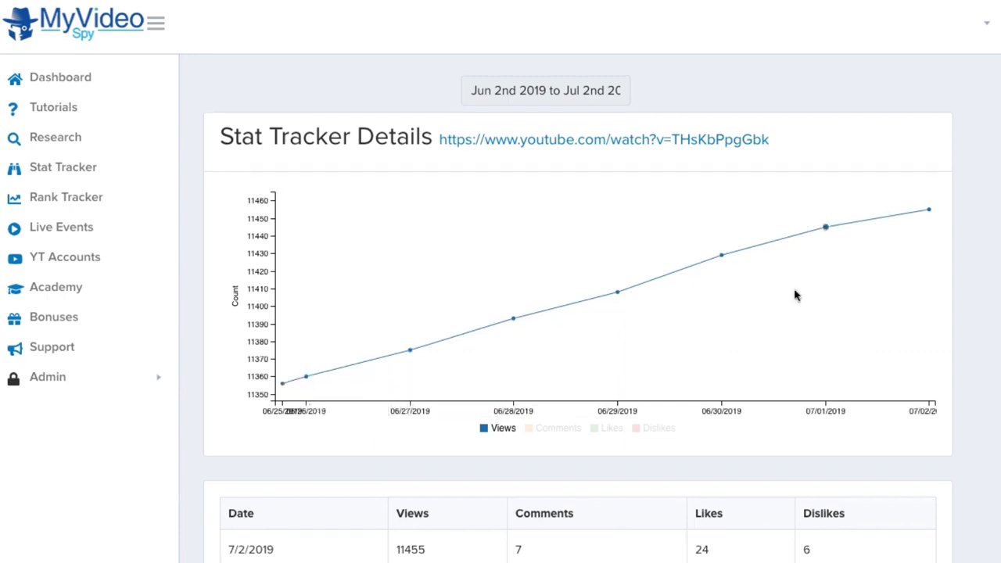
pyautogui.scroll(-3, 794, 294)
pyautogui.scroll(-1, 795, 295)
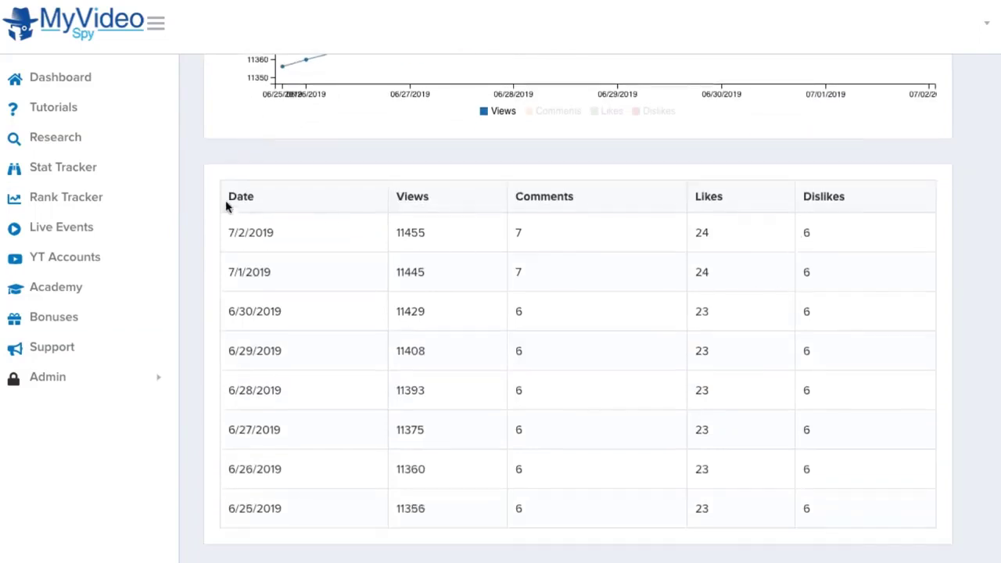
pyautogui.moveTo(231, 509); pyautogui.dragTo(299, 513)
pyautogui.click(444, 442)
pyautogui.moveTo(230, 233); pyautogui.dragTo(274, 232)
pyautogui.click(412, 232)
pyautogui.moveTo(405, 232); pyautogui.dragTo(425, 232)
pyautogui.click(426, 232)
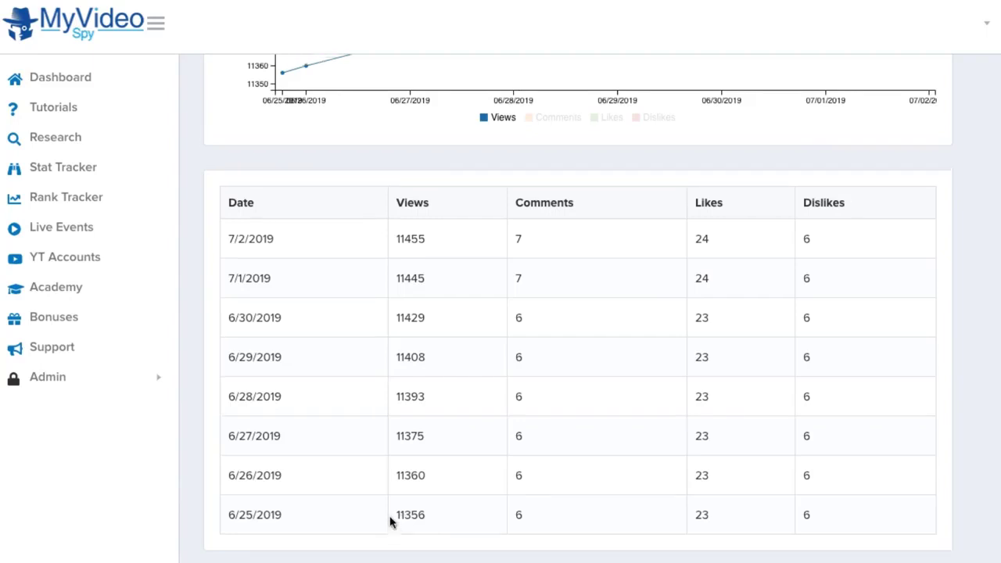
# Step: Scroll up and down through the daily views chart and stats table
pyautogui.scroll(1, 391, 524)
pyautogui.scroll(4, 391, 524)
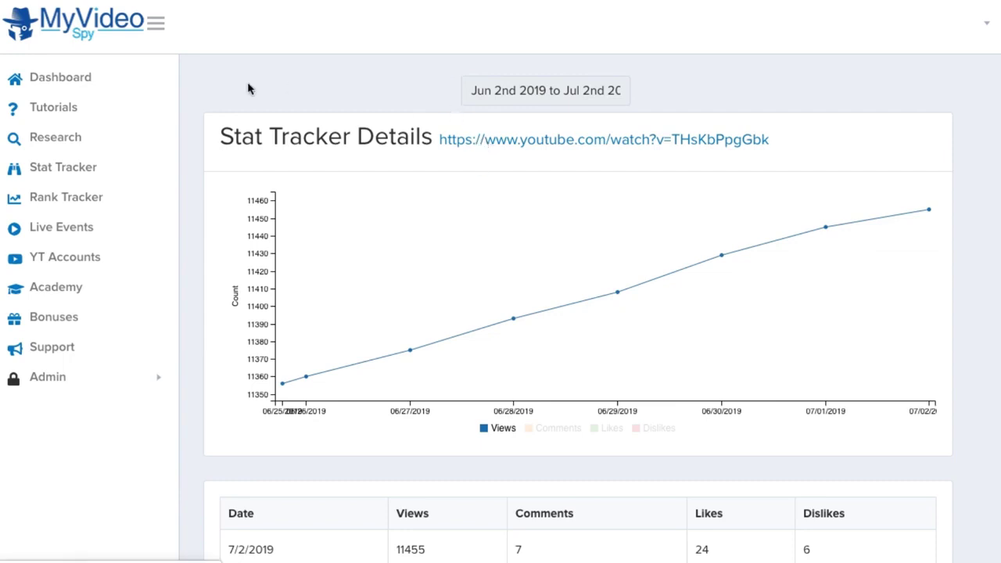
pyautogui.scroll(-2, 238, 93)
pyautogui.scroll(-1, 233, 110)
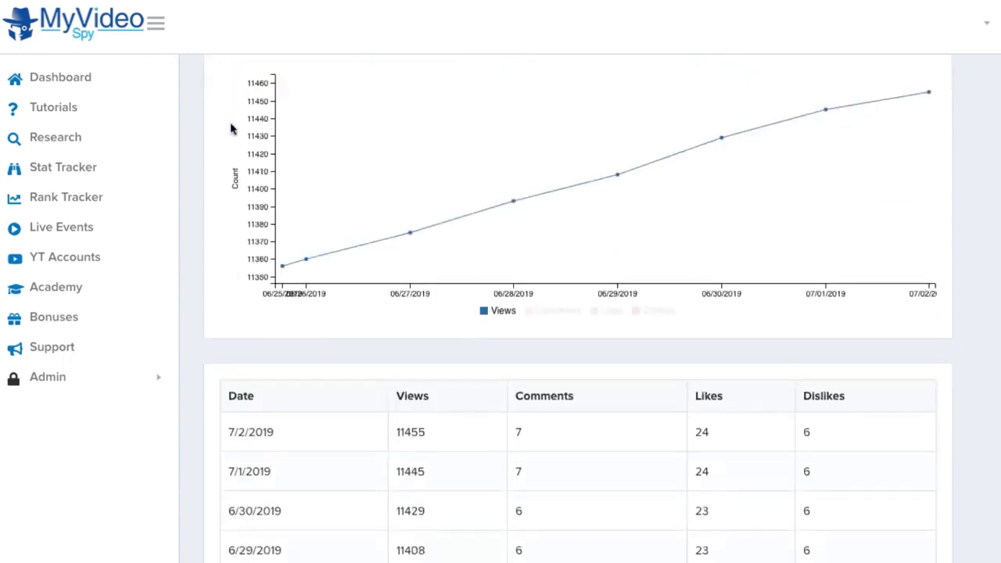
pyautogui.scroll(-3, 234, 132)
pyautogui.scroll(-1, 237, 137)
pyautogui.scroll(-1, 237, 142)
pyautogui.scroll(-1, 238, 145)
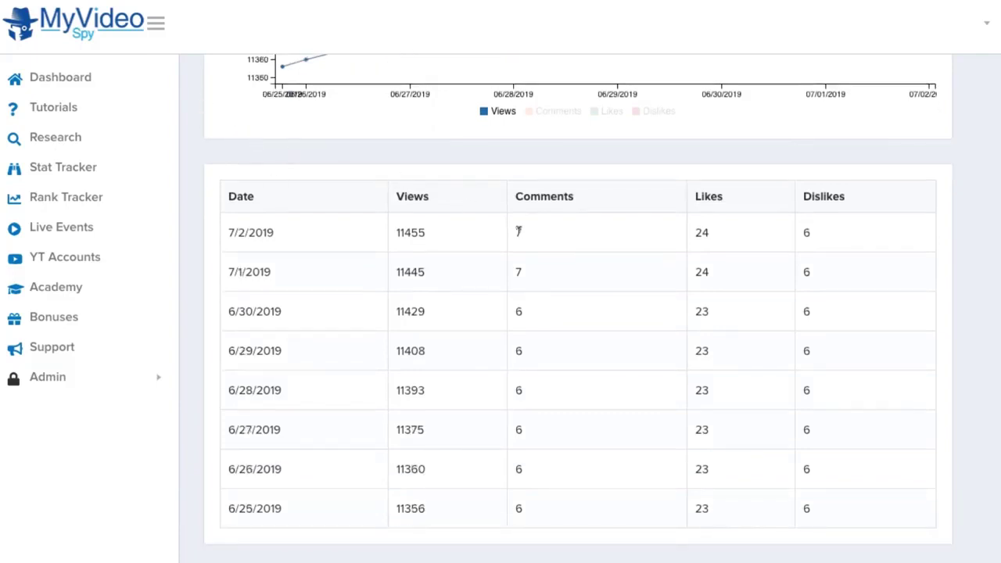
pyautogui.scroll(3, 518, 232)
pyautogui.scroll(3, 519, 237)
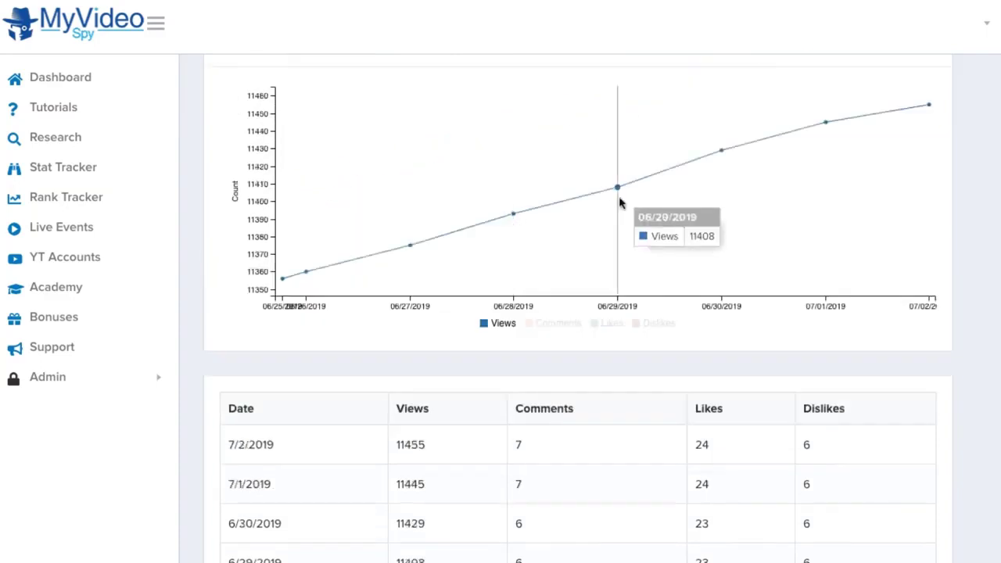
pyautogui.scroll(2, 704, 156)
# Step: From Stat Trackers, start a new tracker and select 'zeta clear antifungal solution' in the SERPS heading
pyautogui.click(86, 167)
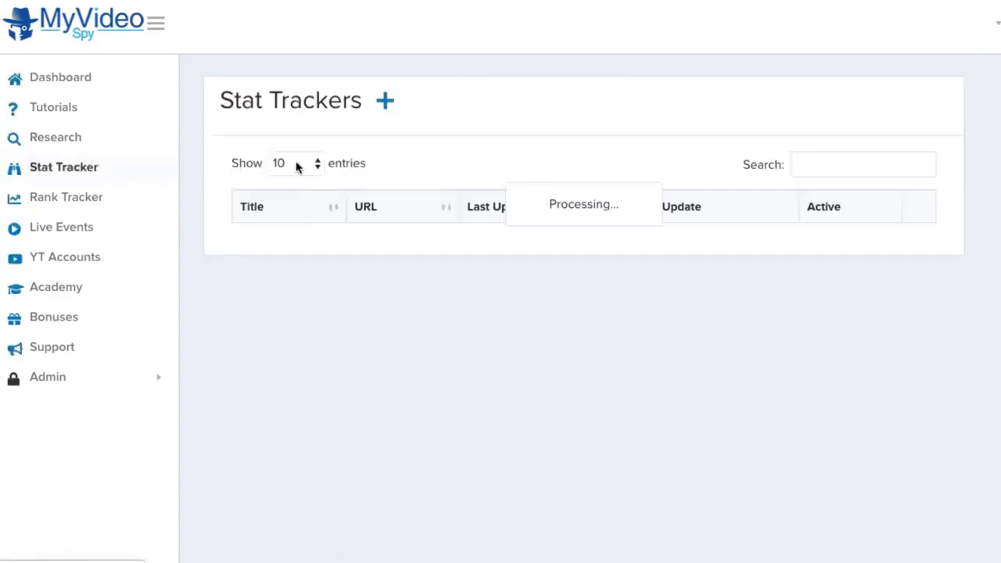
pyautogui.click(384, 102)
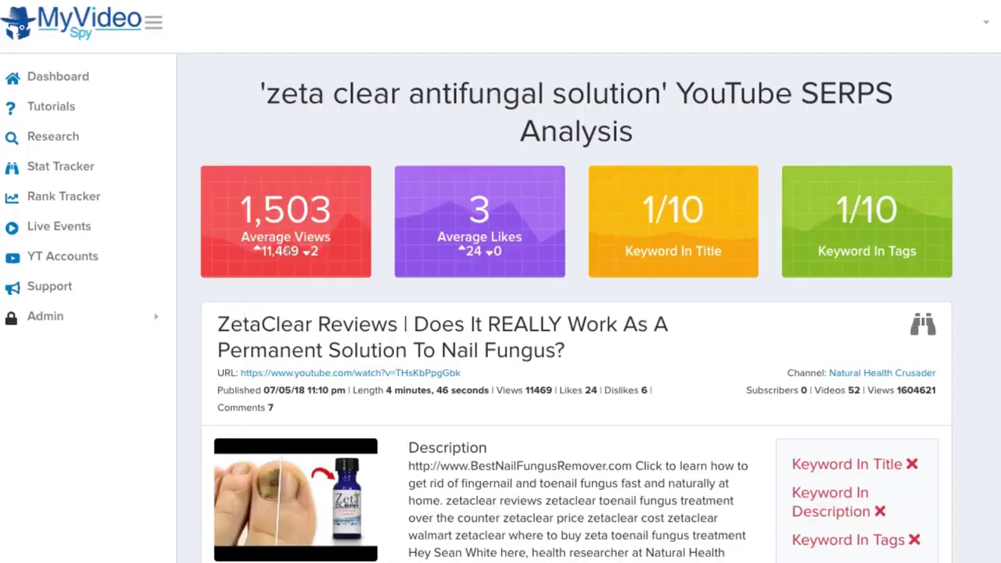
pyautogui.moveTo(267, 92); pyautogui.dragTo(657, 76)
pyautogui.hotkey('ctrl', 'c')
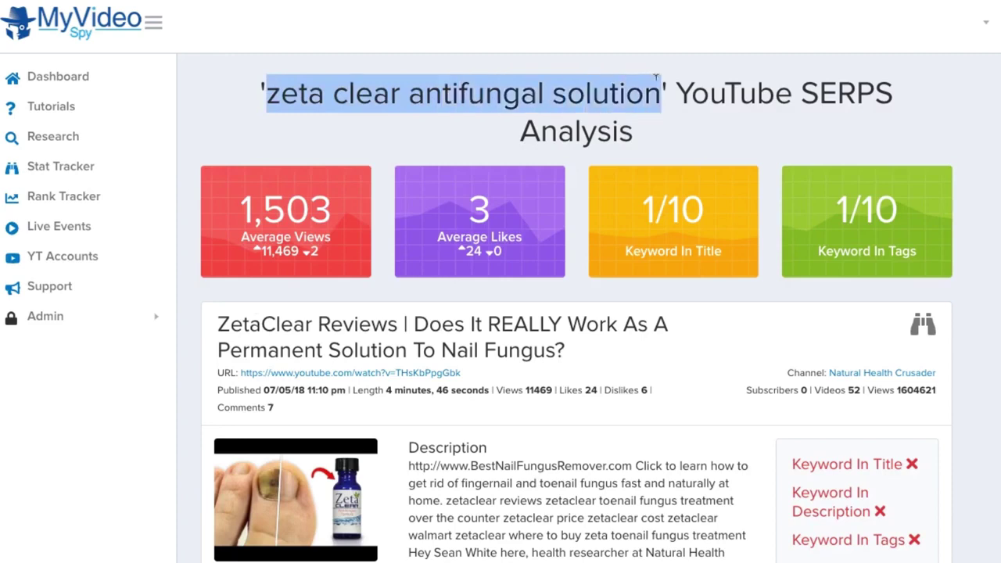
# Step: Start a new live event titled 'zeta clear antifungal solution', with the same text as its description
pyautogui.click(557, 91)
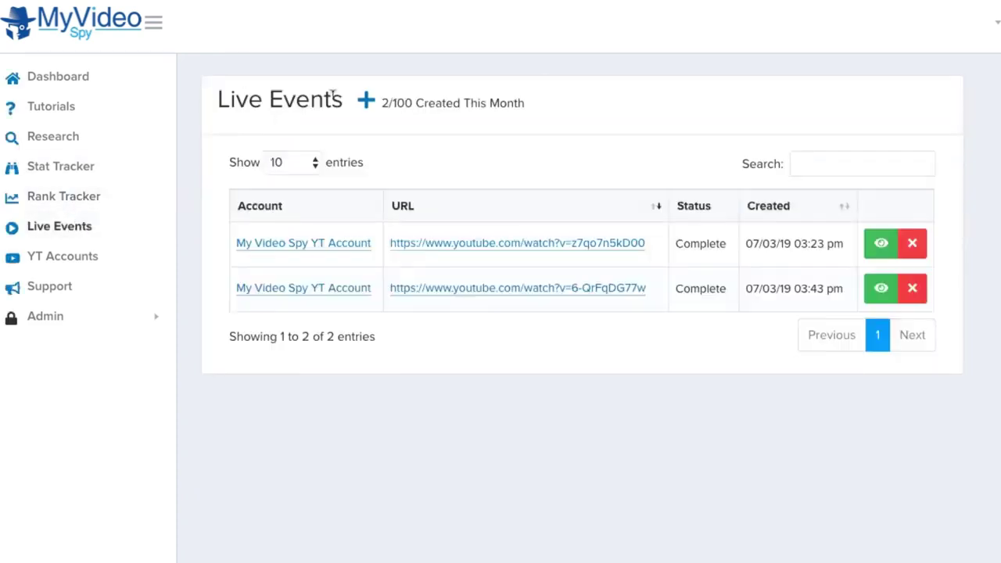
pyautogui.click(366, 99)
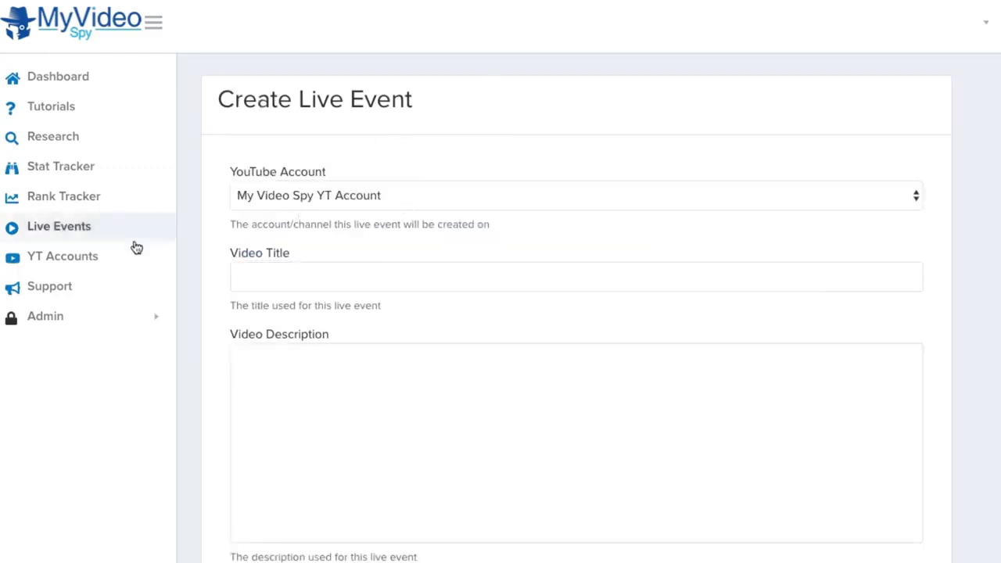
pyautogui.scroll(-1, 234, 199)
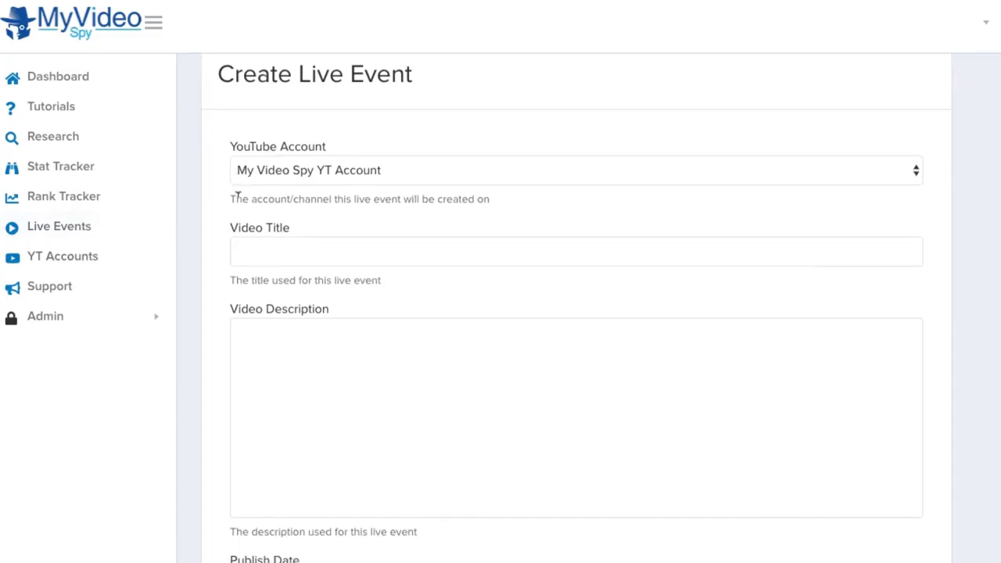
pyautogui.click(293, 243)
pyautogui.write('zeta clear antifungal solution')
pyautogui.click(310, 327)
pyautogui.hotkey('ctrl', 'v')
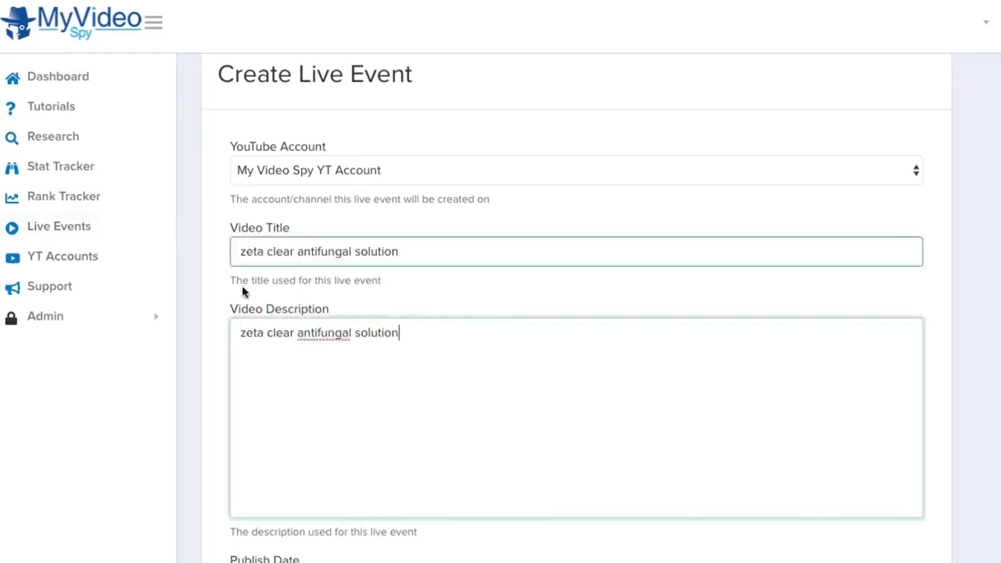
# Step: Keep the default publish date and create the live event
pyautogui.scroll(-1, 276, 256)
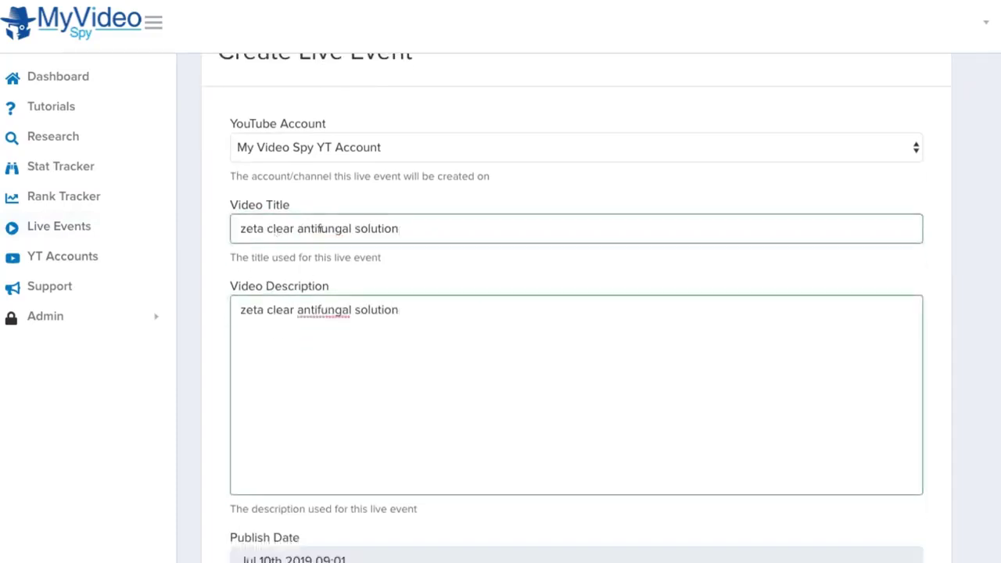
pyautogui.scroll(-3, 320, 229)
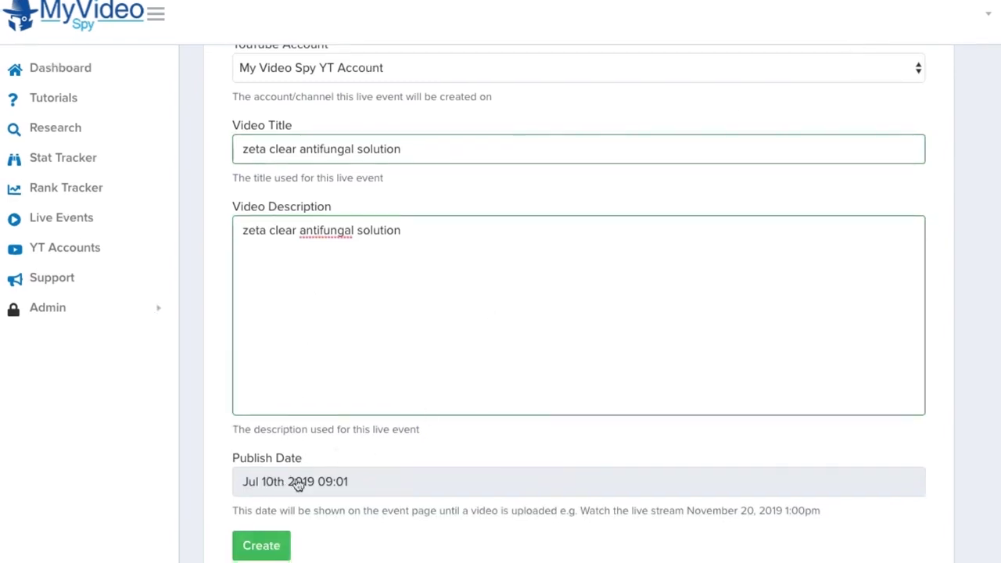
pyautogui.click(327, 486)
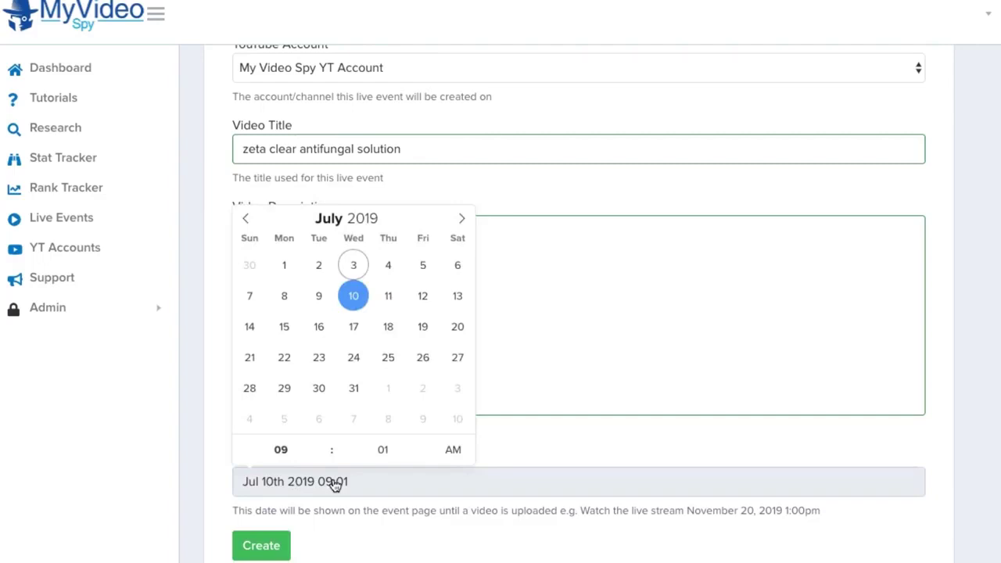
pyautogui.click(574, 442)
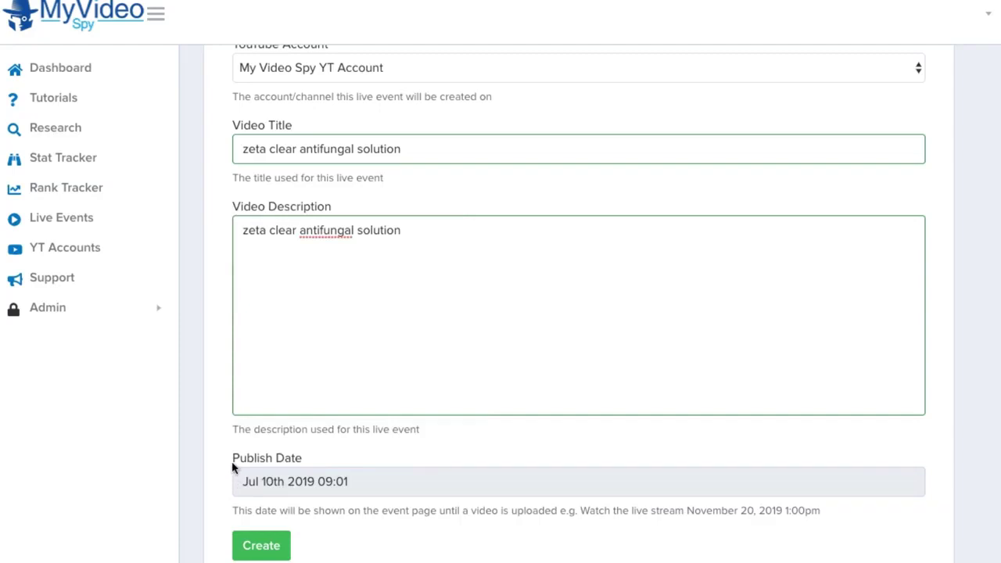
pyautogui.click(257, 543)
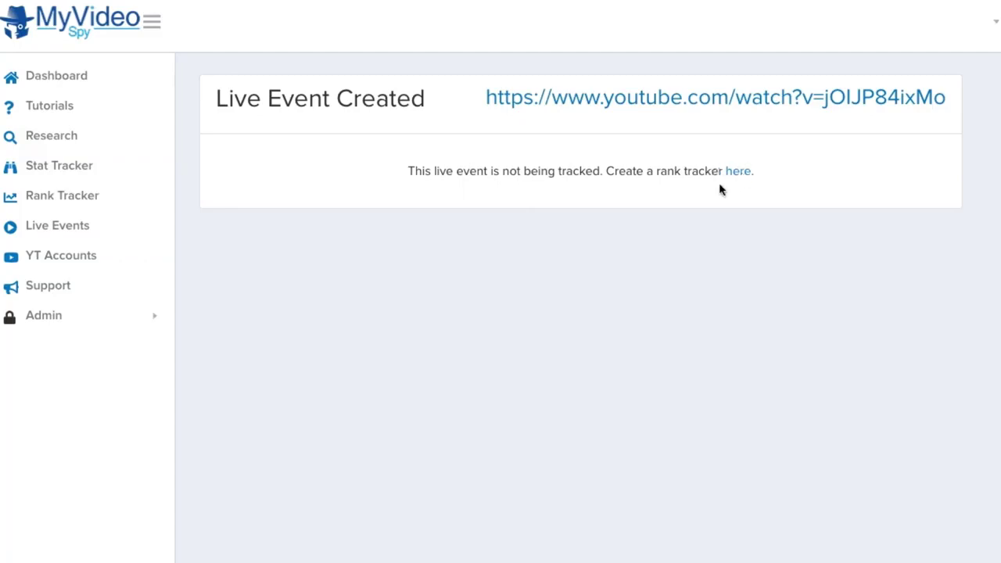
# Step: Add 'zeta clear antifungal solution' as a rank-tracking keyword for the new live event
pyautogui.click(743, 179)
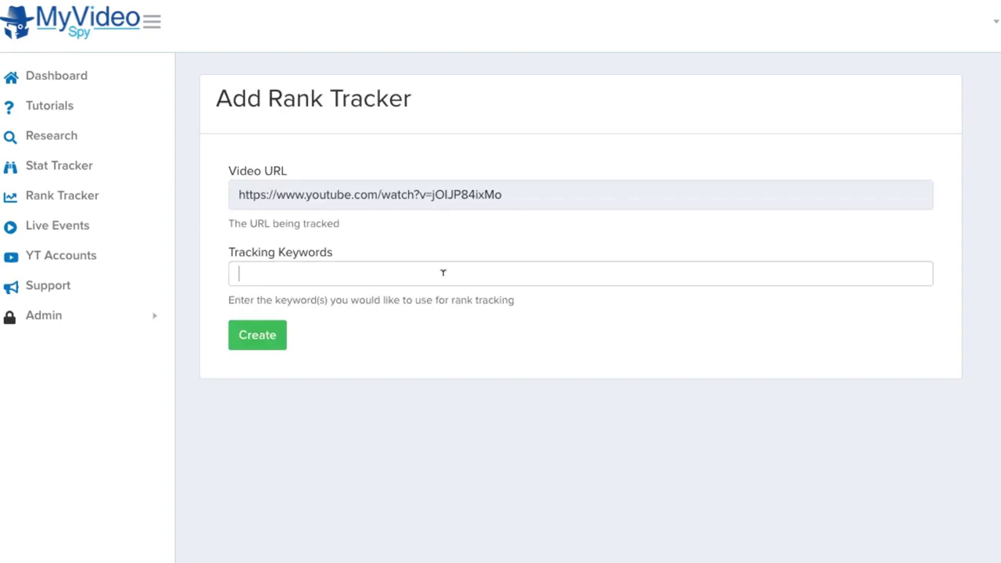
pyautogui.write('zeta clear antifungal solution')
pyautogui.press('Return')
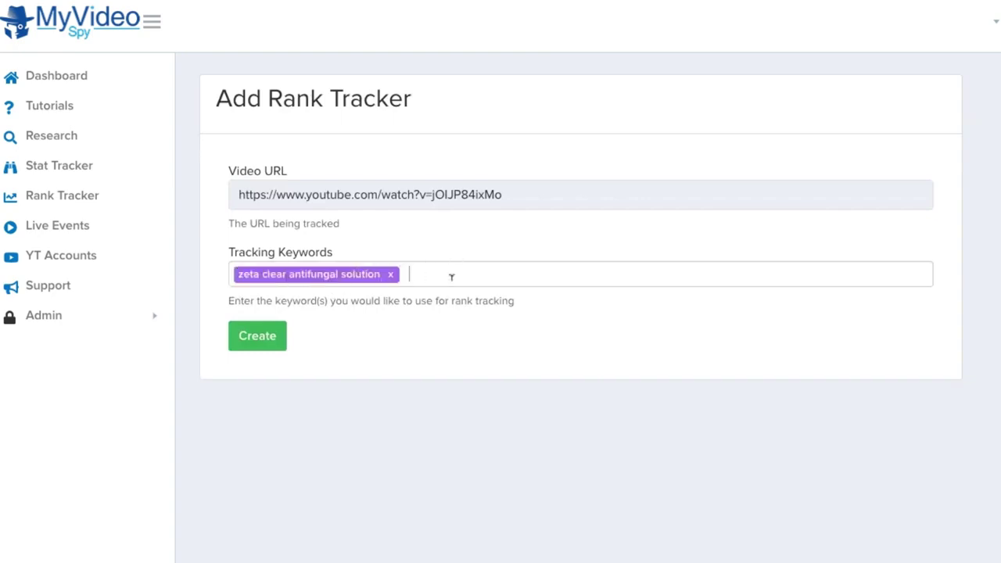
pyautogui.write('zeta clear antifungal solution')
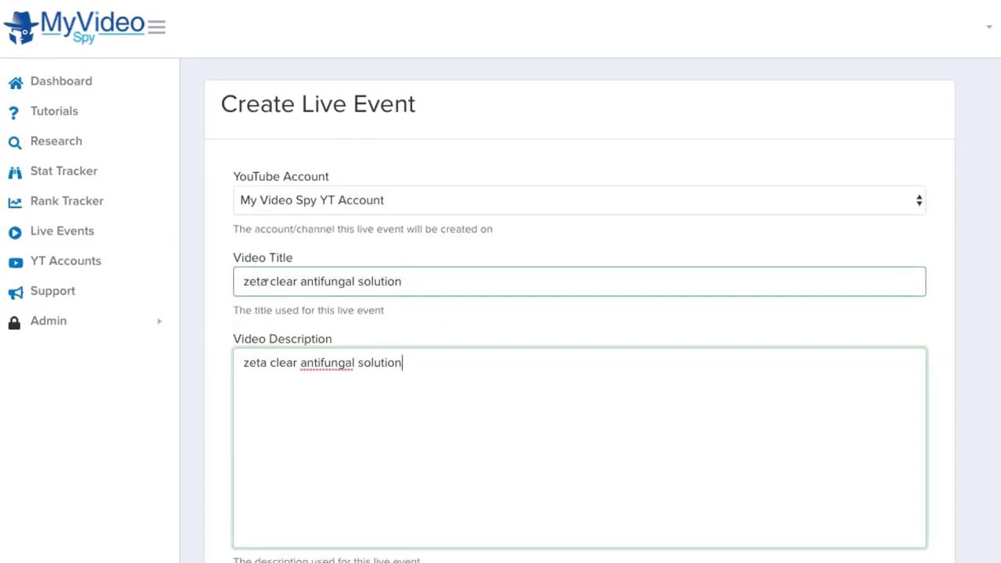
# Step: Capitalise the video title to 'Zeta Clear Antifungal Solution'
pyautogui.click(246, 282)
pyautogui.press('Delete')
pyautogui.write('Z')
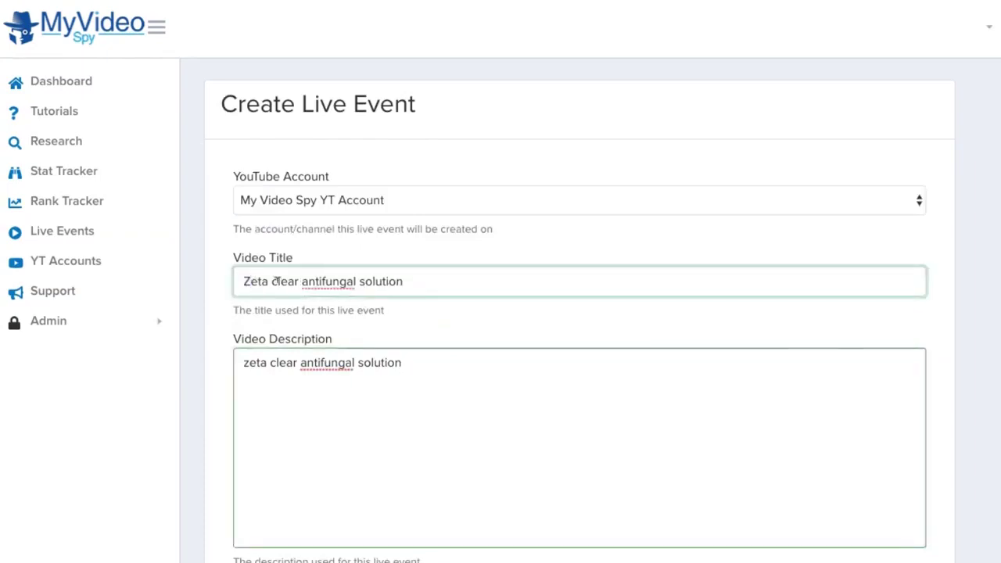
pyautogui.moveTo(276, 282); pyautogui.dragTo(304, 282)
pyautogui.write('C')
pyautogui.write('A')
pyautogui.moveTo(370, 282); pyautogui.dragTo(363, 281)
pyautogui.write('S')
# Step: Append a '- Zetaclear Reviews' suffix to the title, then remove it again
pyautogui.click(446, 278)
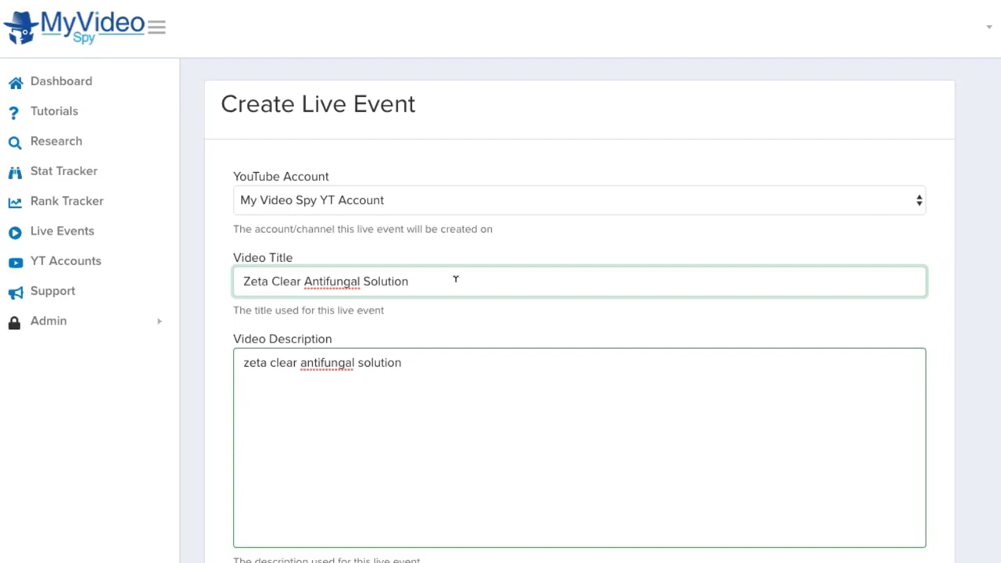
pyautogui.write(' - Zetaclear Reviews')
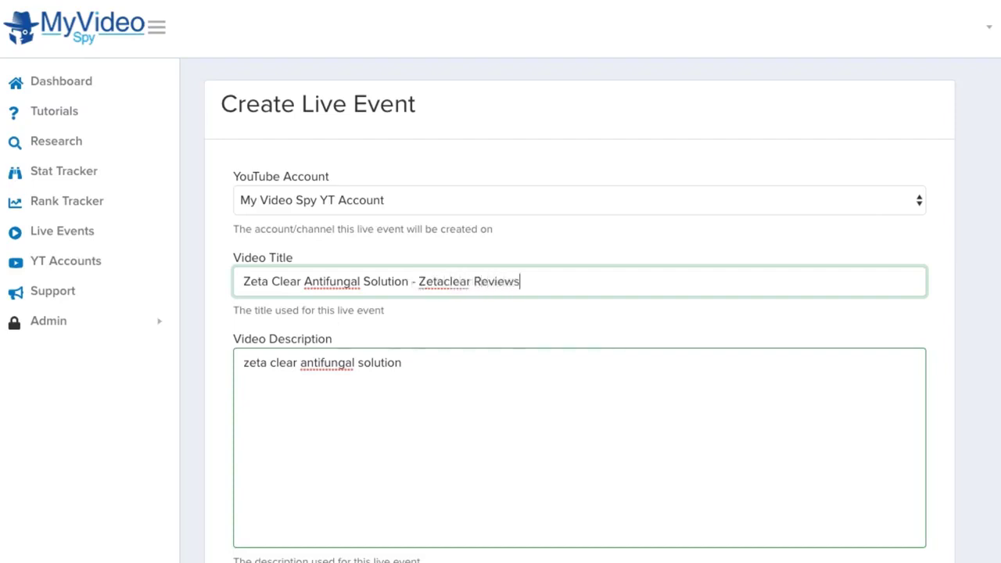
pyautogui.press('BackSpace')
pyautogui.moveTo(408, 281); pyautogui.dragTo(520, 282)
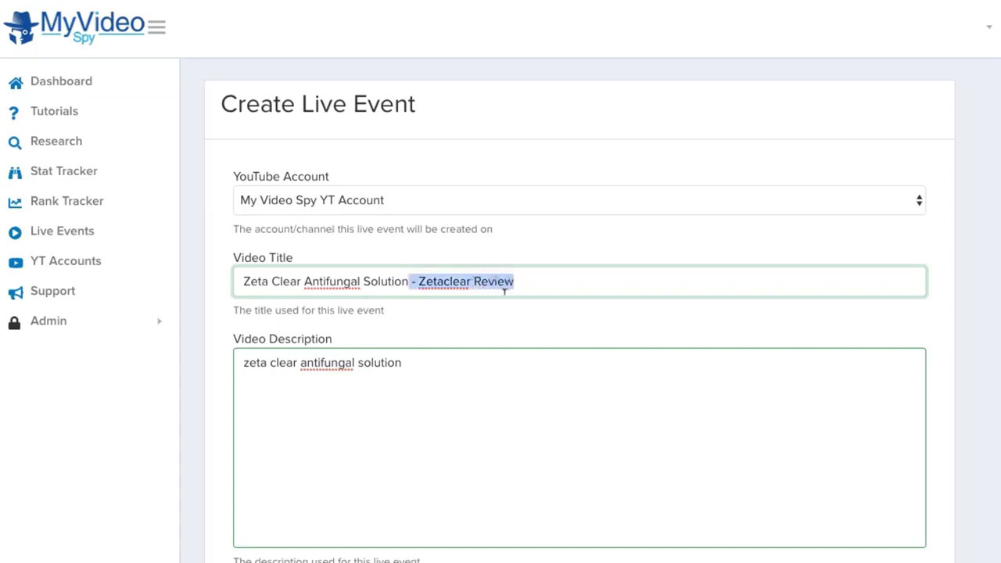
pyautogui.press('BackSpace')
# Step: Create the second live event, keeping the lowercase keyword as its description
pyautogui.click(443, 373)
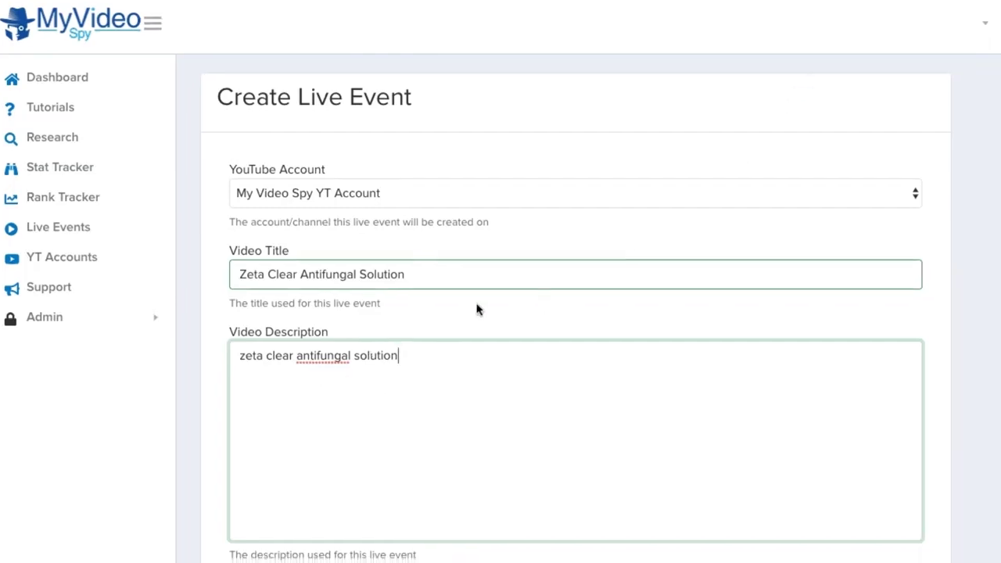
pyautogui.scroll(-2, 327, 296)
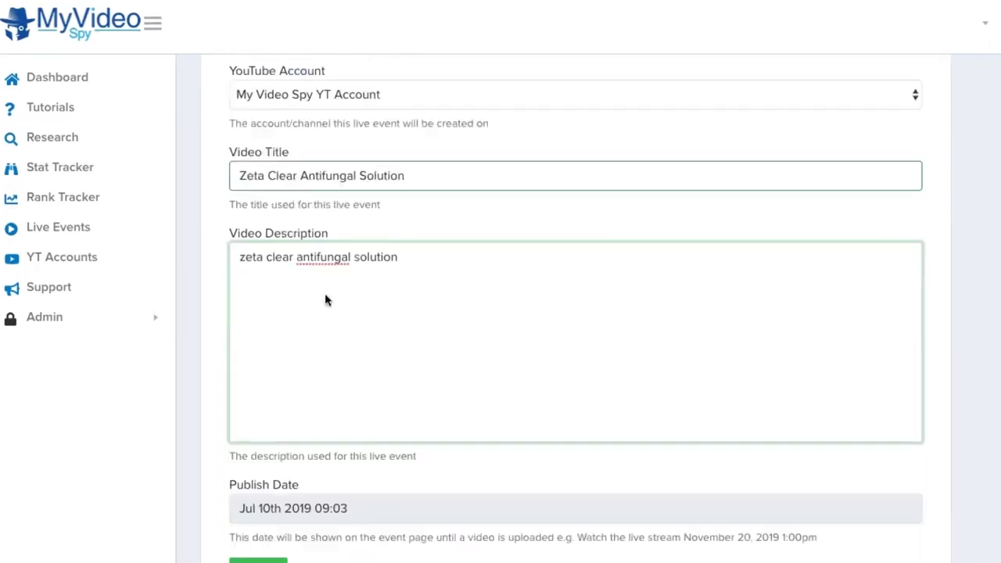
pyautogui.scroll(-1, 326, 291)
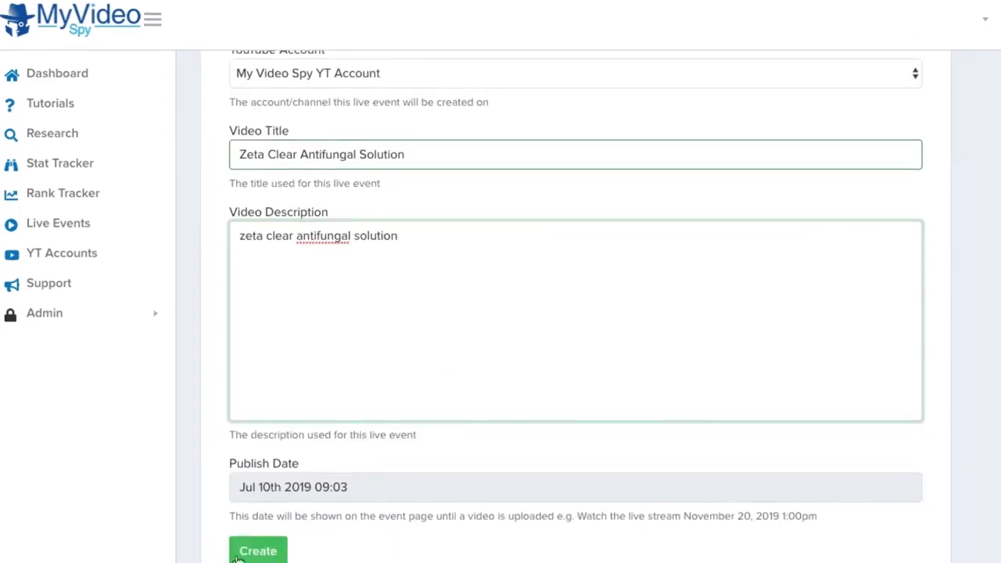
pyautogui.click(245, 555)
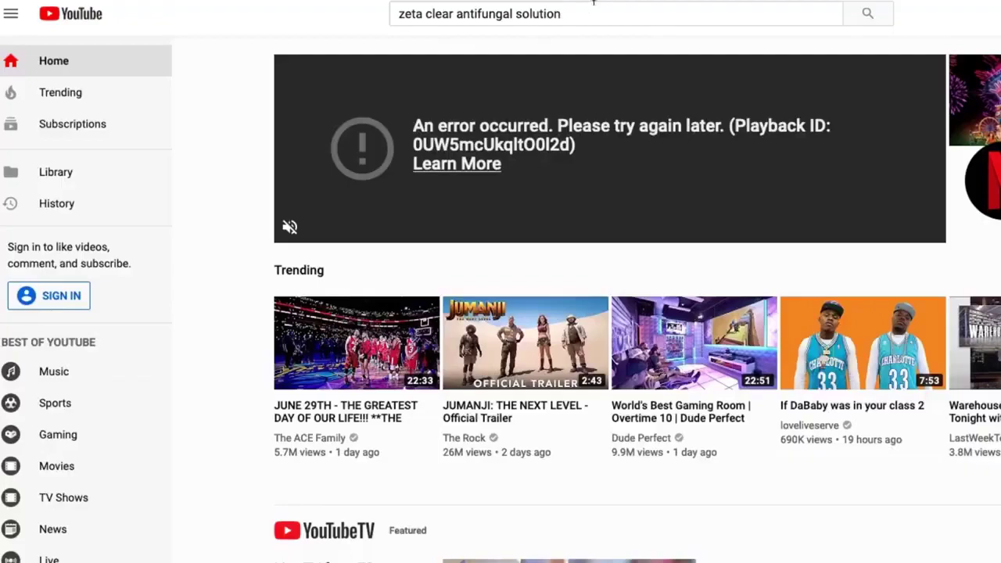
pyautogui.click(588, 10)
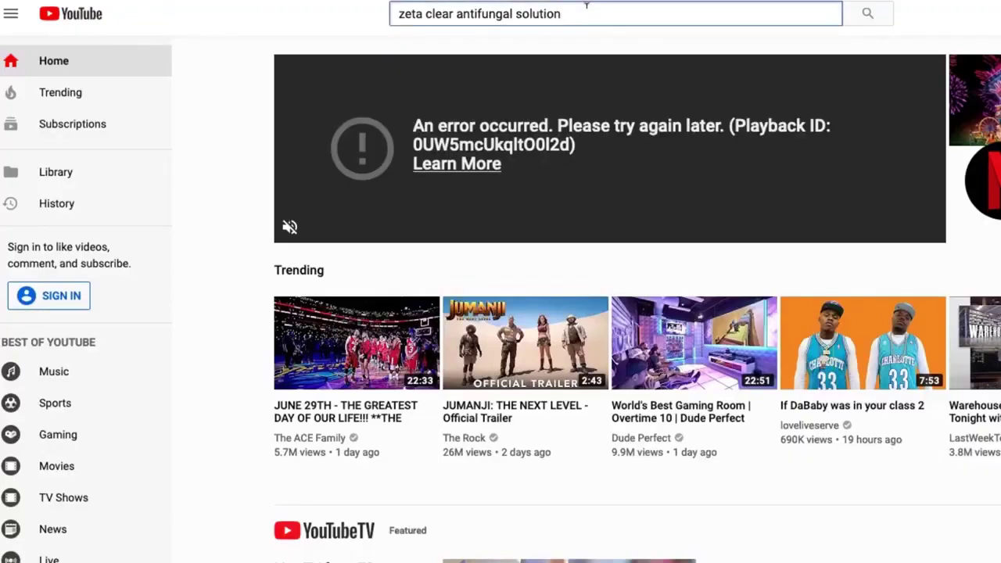
# Step: Search YouTube for 'zeta clear antifungal solution' and check that the new live events rank in the results
pyautogui.moveTo(586, 7); pyautogui.dragTo(399, 13)
pyautogui.click(462, 12)
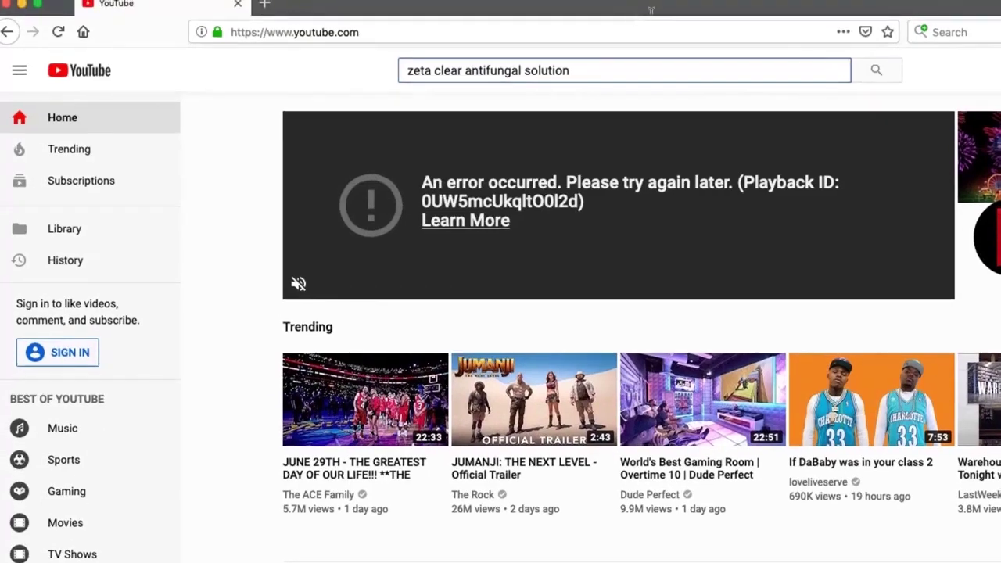
pyautogui.click(875, 71)
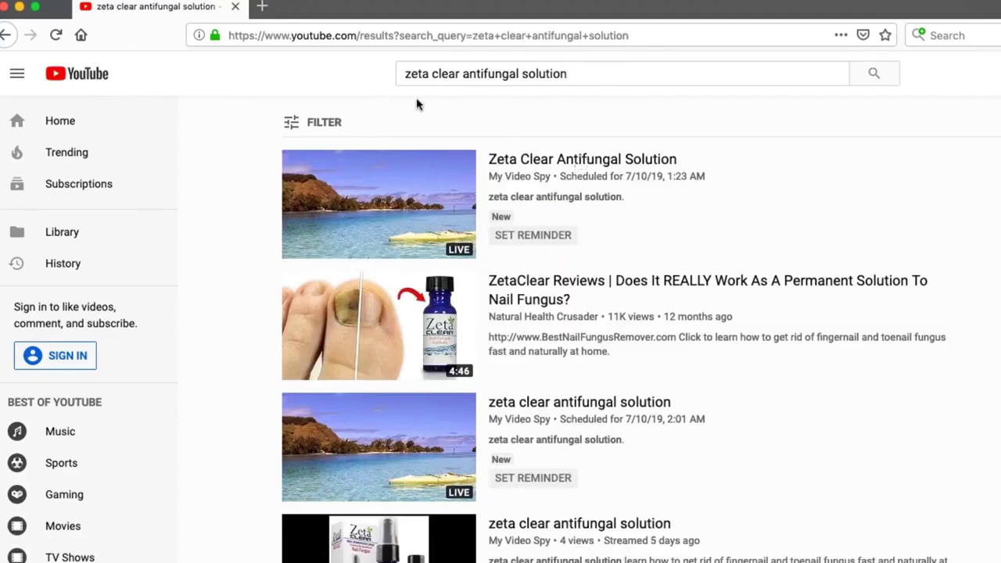
pyautogui.moveTo(575, 406)
pyautogui.scroll(-2, 573, 408)
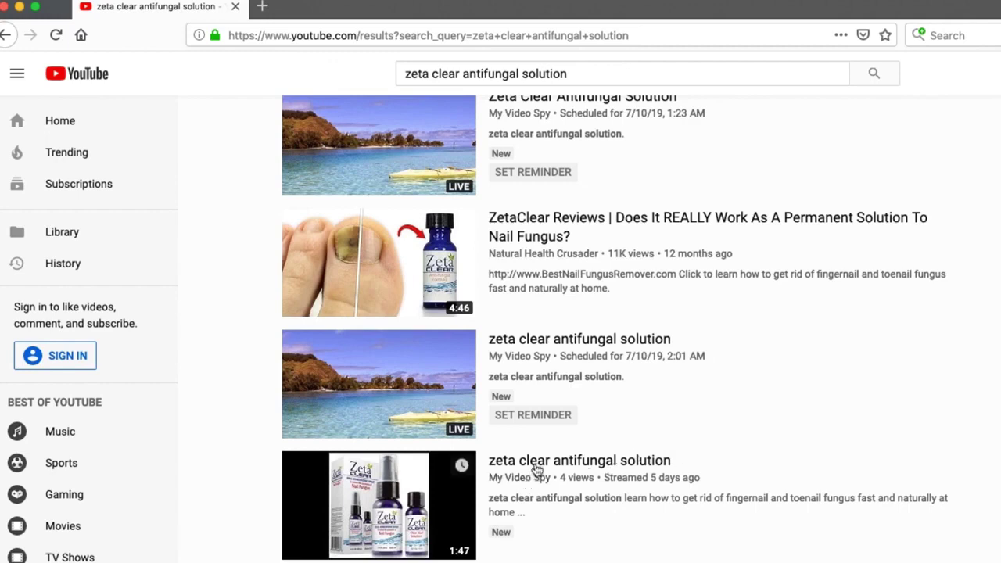
pyautogui.scroll(2, 537, 469)
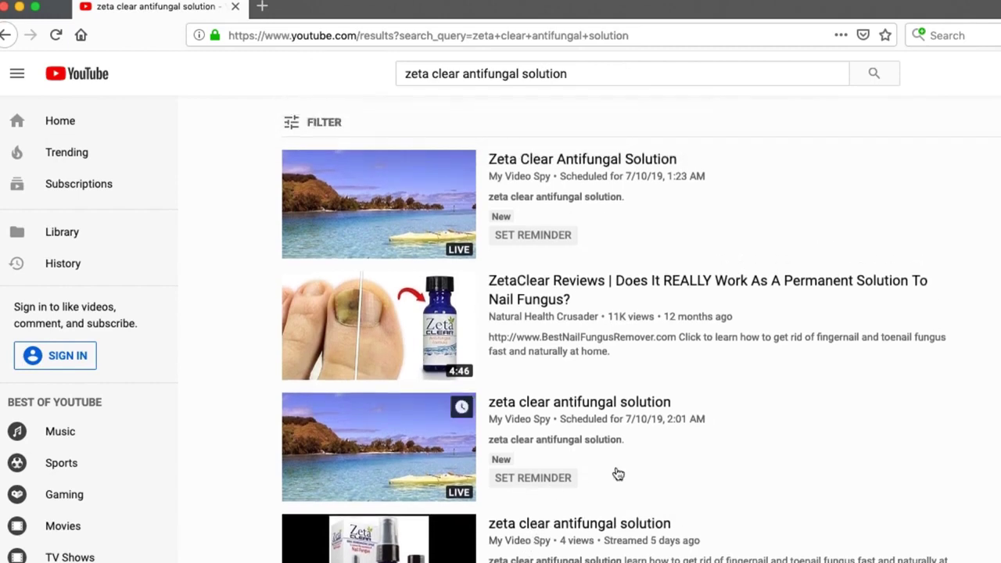